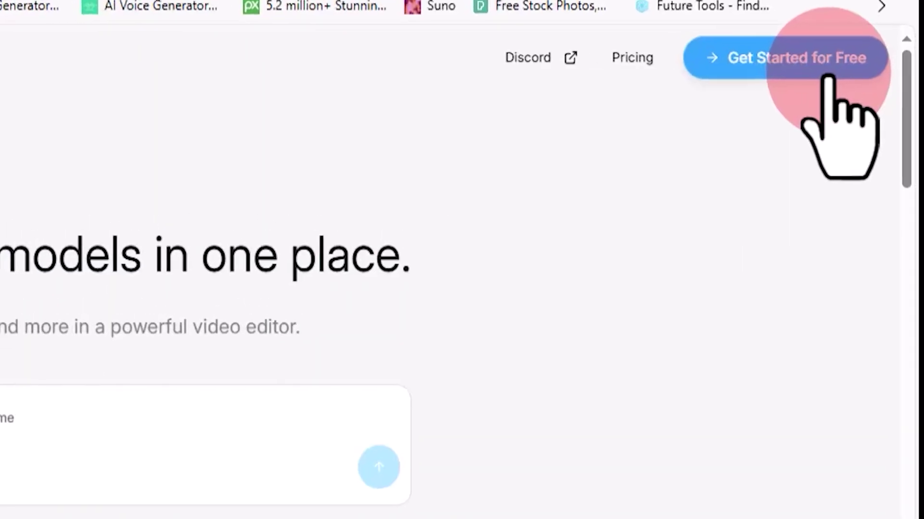
# Step: Sign up for free with Google, choosing the last listed account and allowing access to rubbrband.com
pyautogui.click(814, 72)
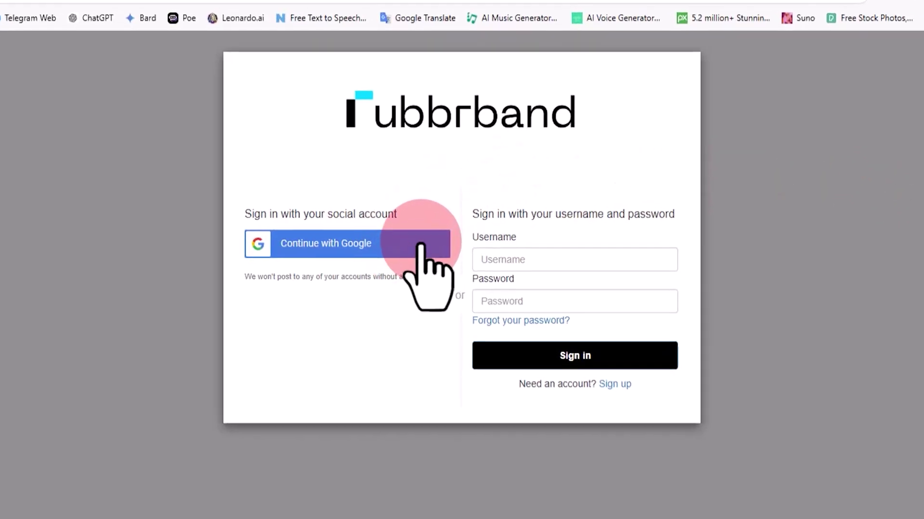
pyautogui.click(421, 249)
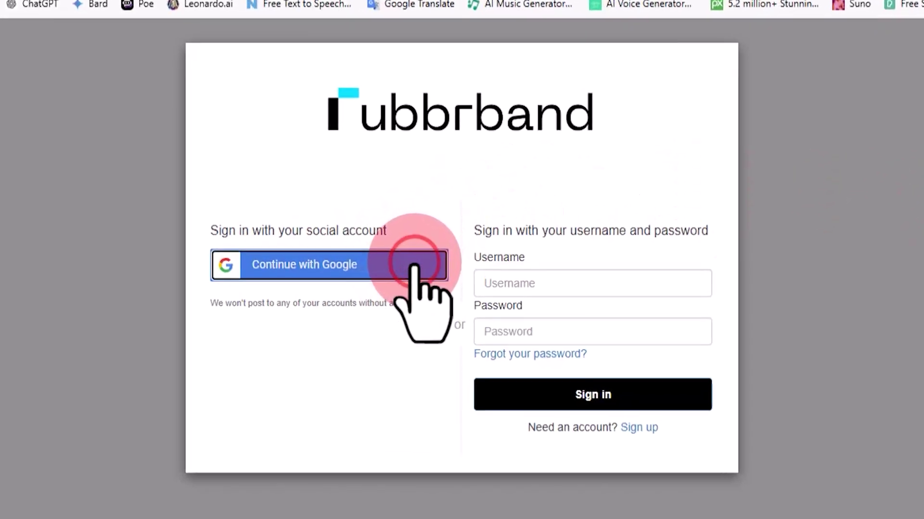
pyautogui.click(656, 318)
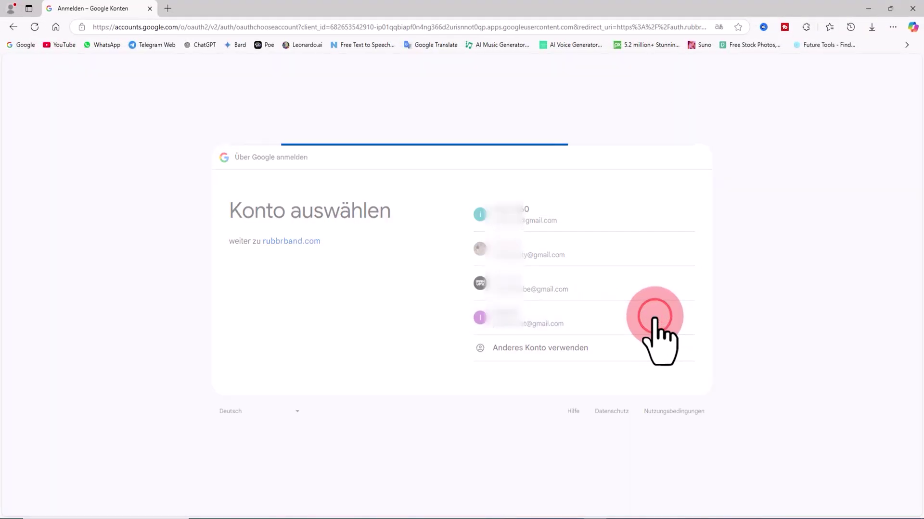
pyautogui.click(670, 336)
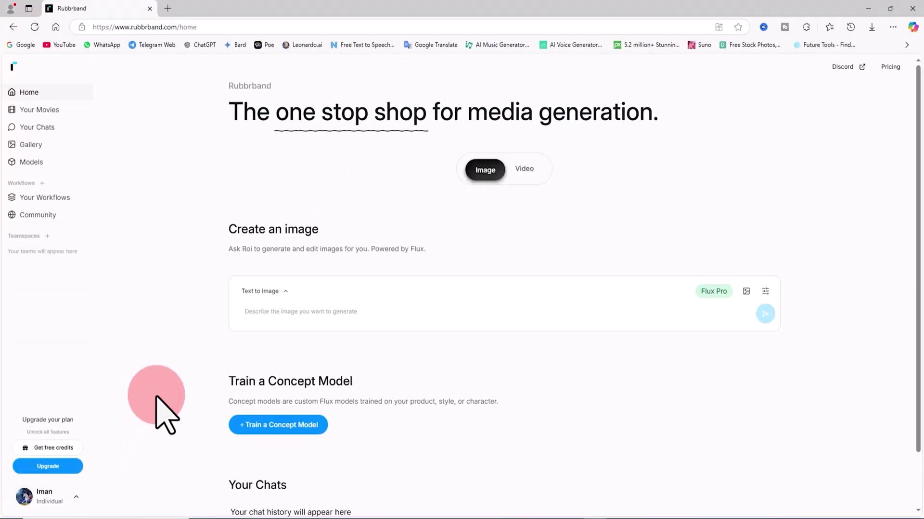
# Step: View Rubbrband's subscription pricing plans
pyautogui.click(894, 69)
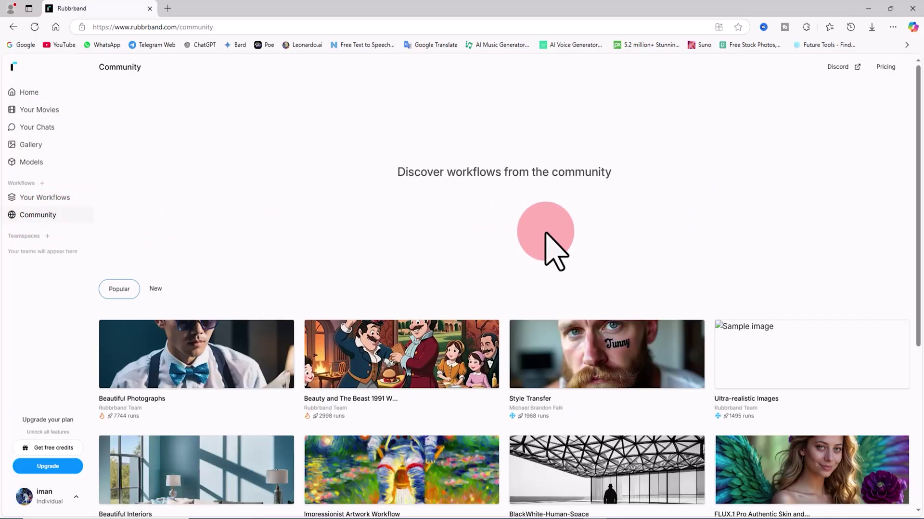
# Step: Open Portrait Workflow 2 from the Community grid, review its Configure settings, and close without saving
pyautogui.scroll(-5, 370, 226)
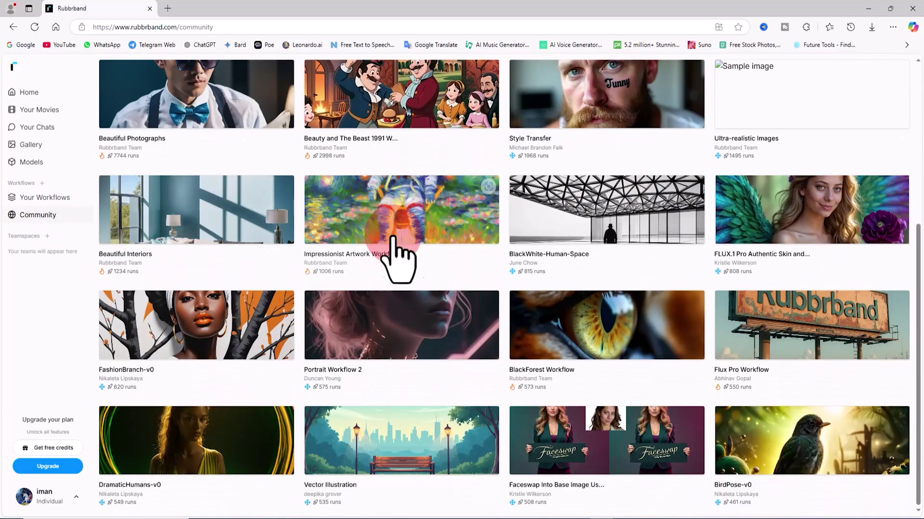
pyautogui.scroll(-4, 605, 313)
pyautogui.click(437, 164)
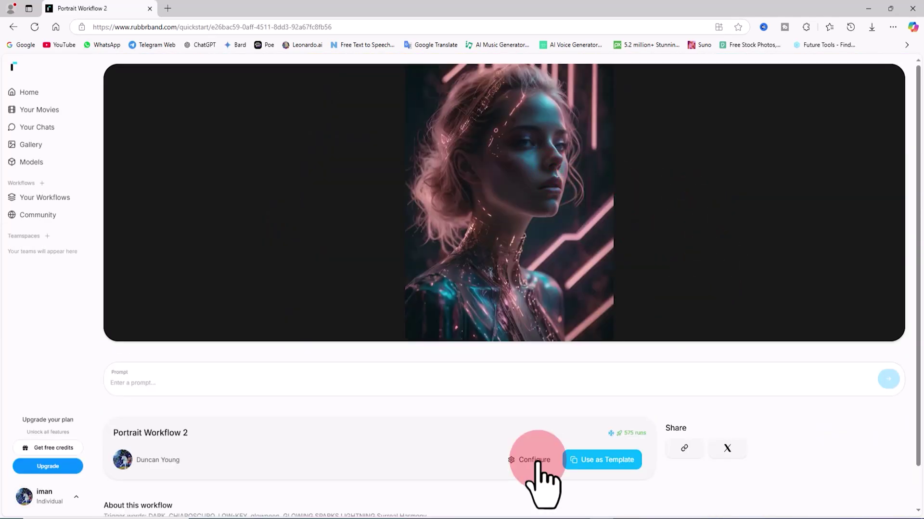
pyautogui.click(534, 460)
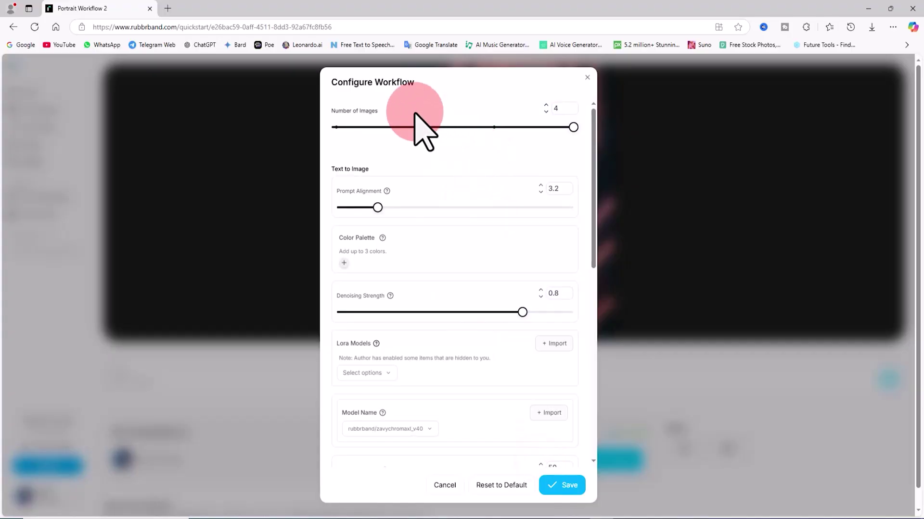
pyautogui.scroll(-3, 458, 215)
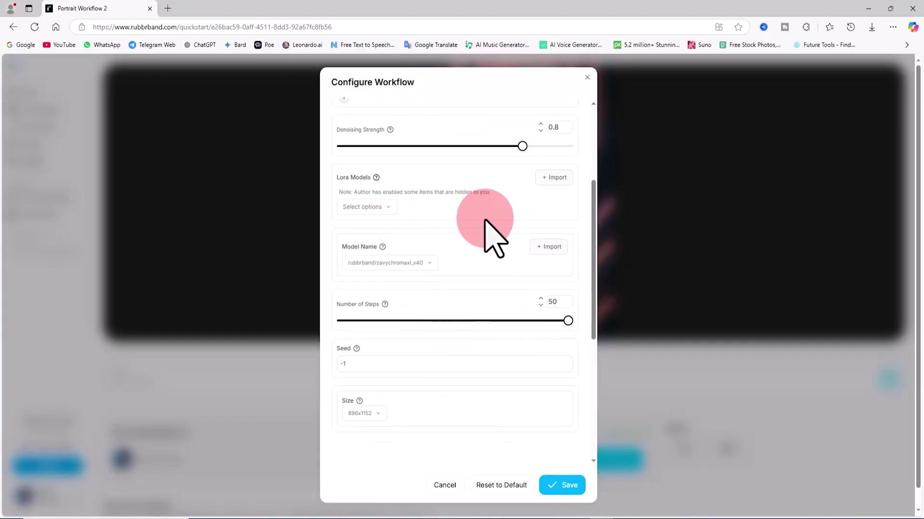
pyautogui.scroll(-4, 485, 224)
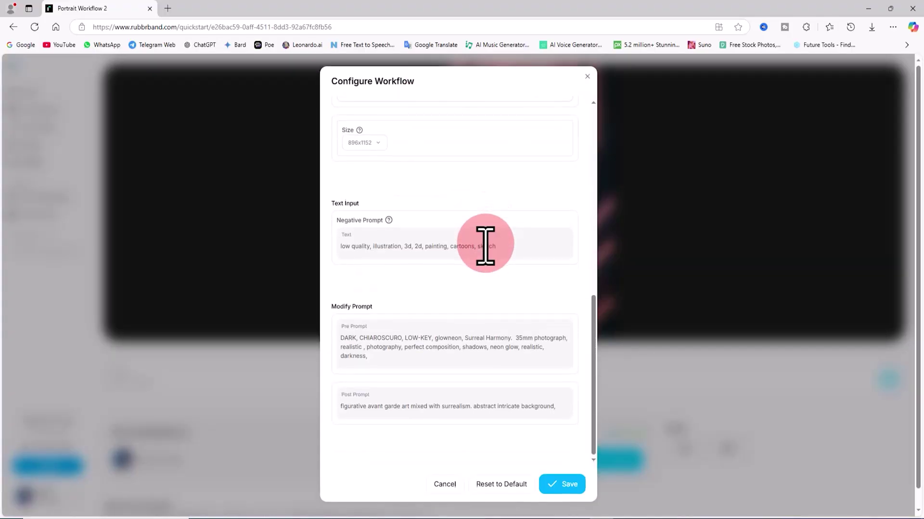
pyautogui.scroll(6, 485, 244)
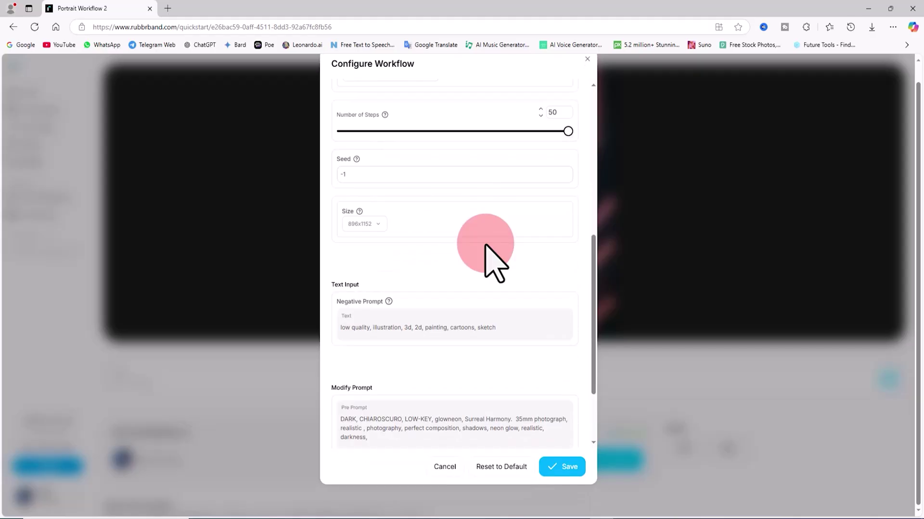
pyautogui.click(589, 59)
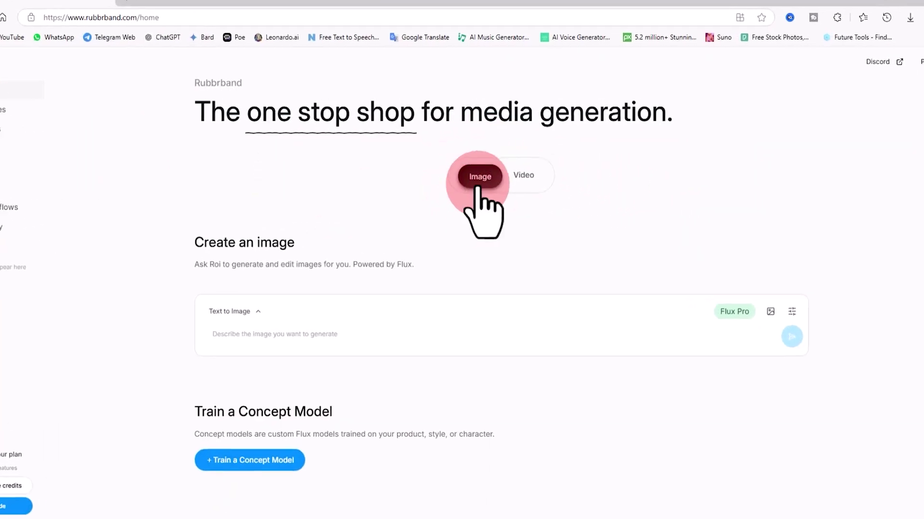
# Step: Preview the Video creation options, then switch the home page back to Image mode
pyautogui.click(523, 190)
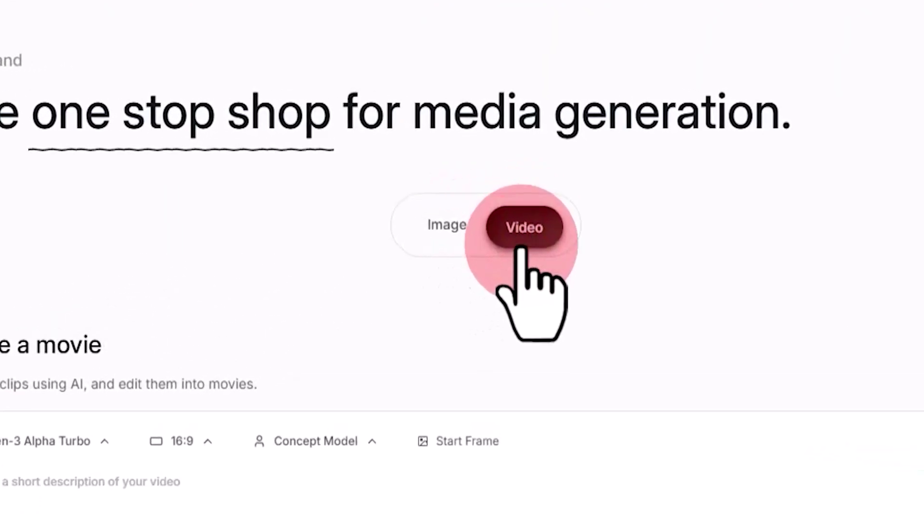
pyautogui.click(454, 214)
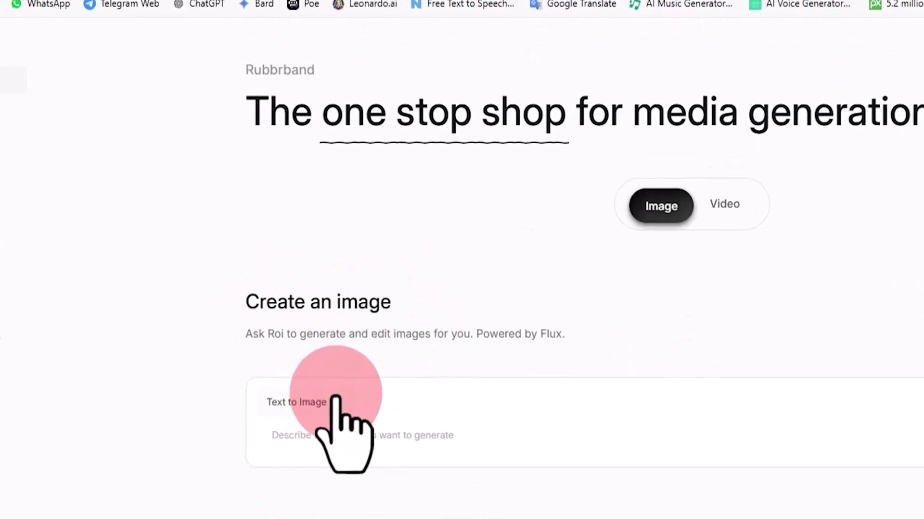
# Step: Browse the Text to Image task list, then close it back to the prompt
pyautogui.click(318, 357)
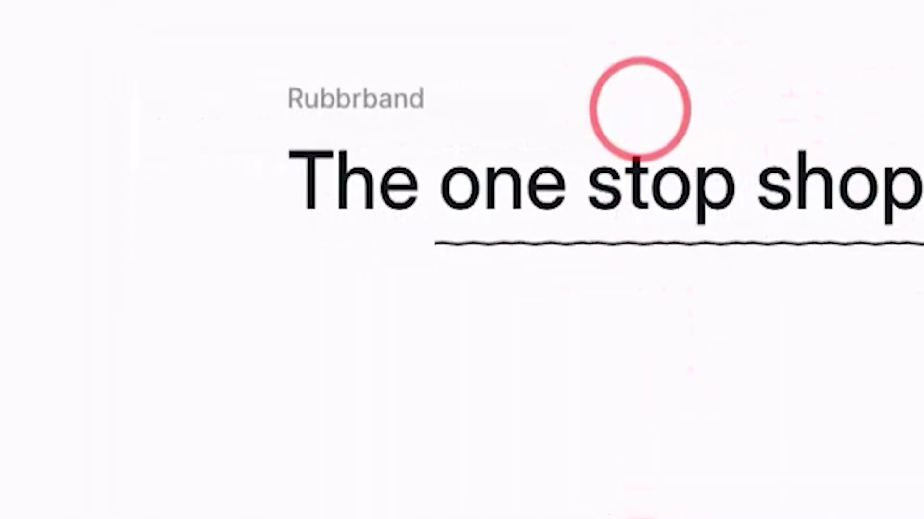
pyautogui.click(329, 302)
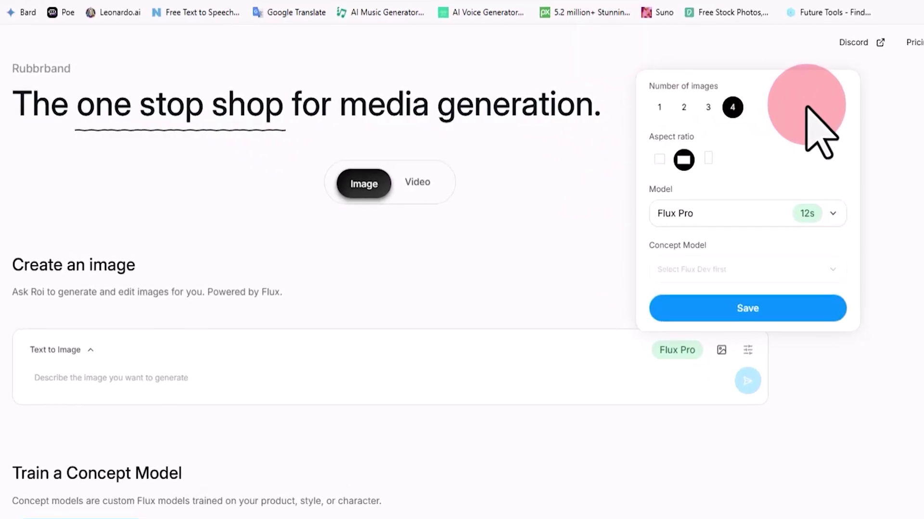
# Step: Try 3 and 2 images, then keep the number of images at 4
pyautogui.click(701, 105)
pyautogui.click(676, 105)
pyautogui.click(720, 103)
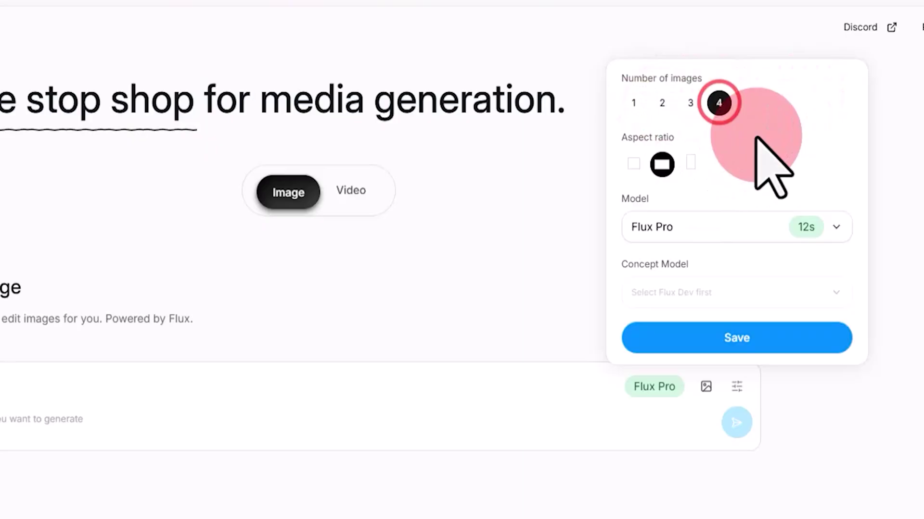
# Step: Try the portrait, square and 9:16 aspect ratios, settling on 16:9, and list the Flux models with costs
pyautogui.click(684, 164)
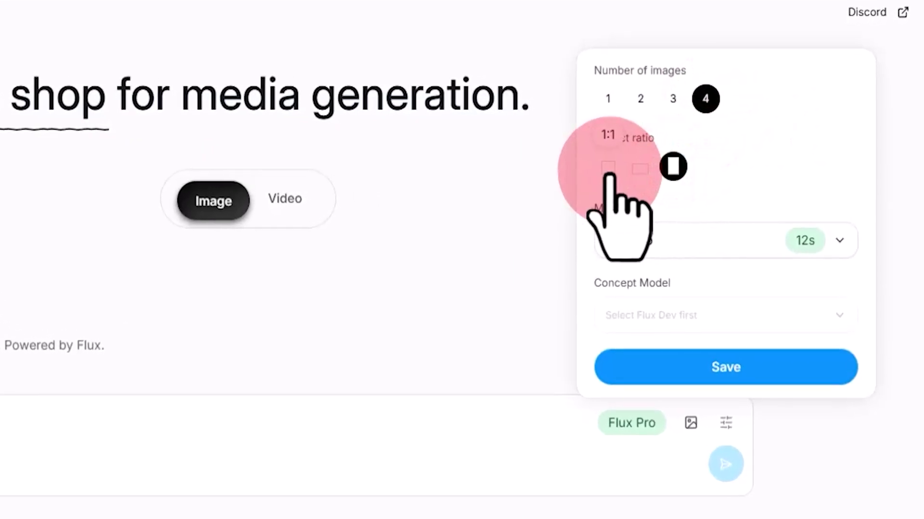
pyautogui.click(606, 171)
pyautogui.click(638, 170)
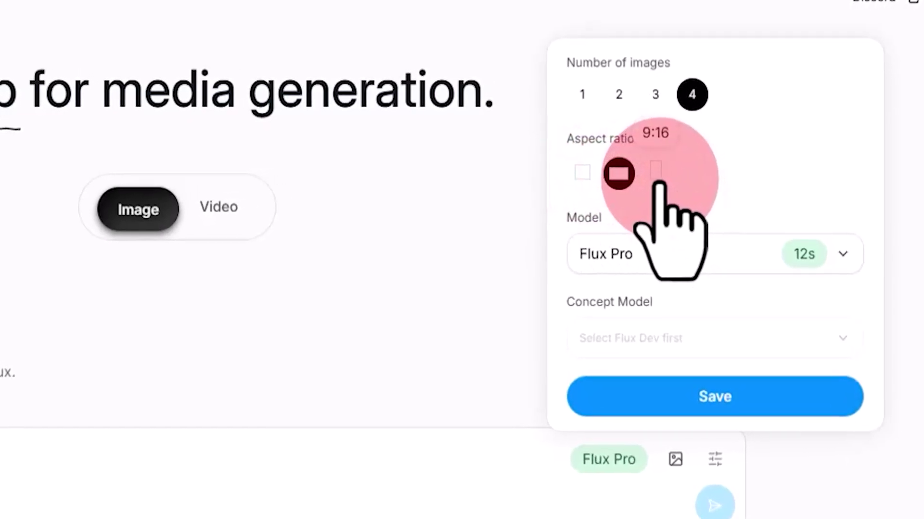
pyautogui.click(573, 174)
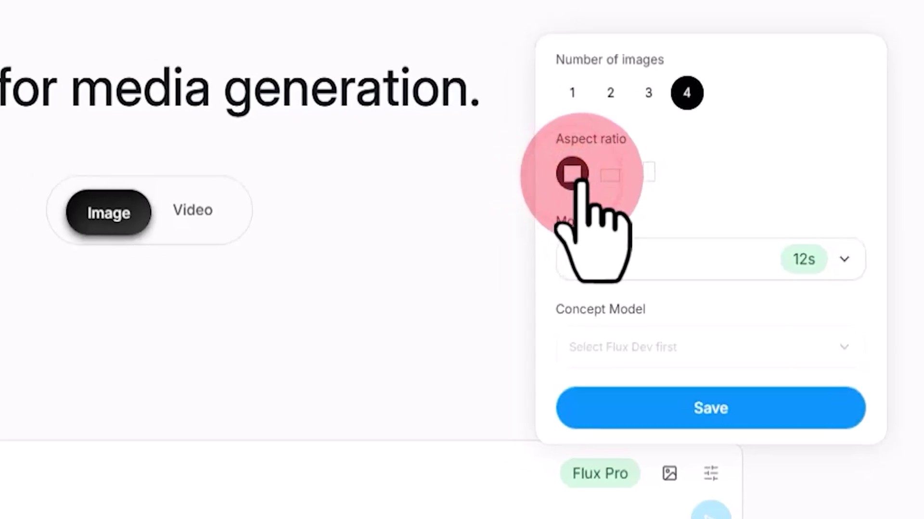
pyautogui.click(602, 177)
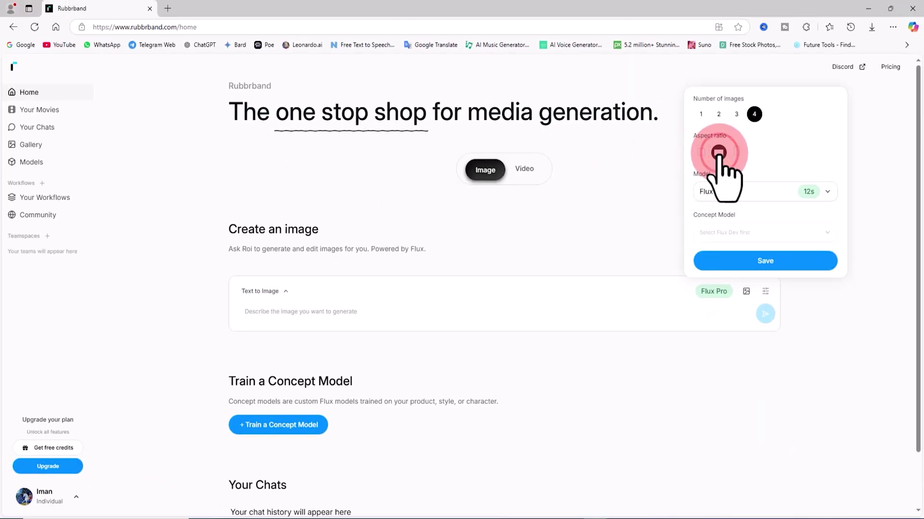
pyautogui.click(737, 153)
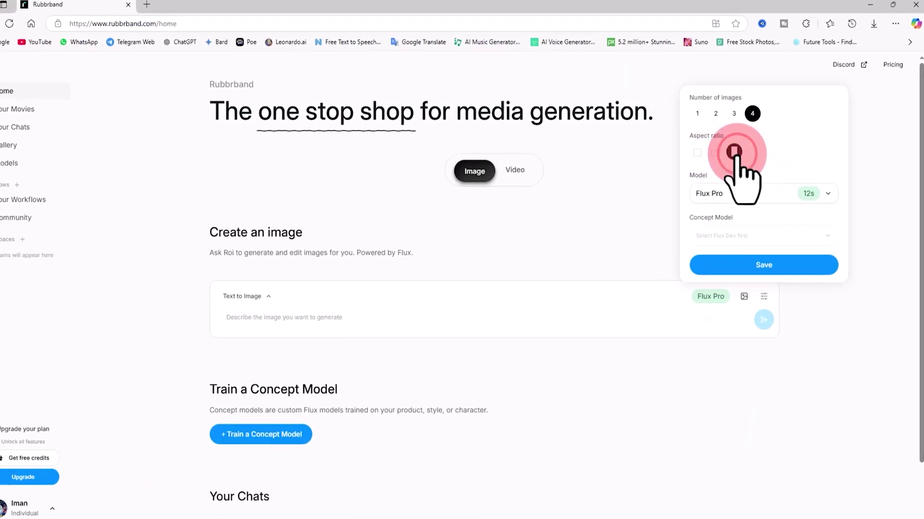
pyautogui.click(710, 154)
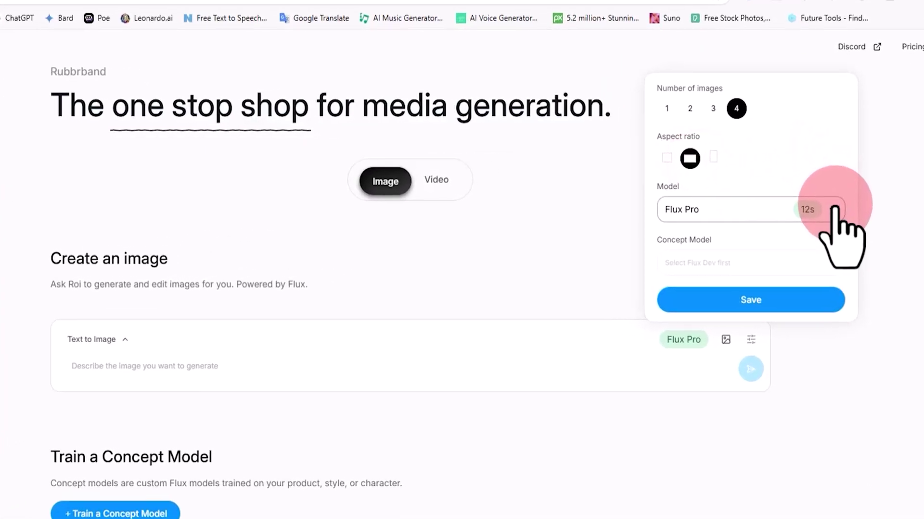
pyautogui.click(833, 210)
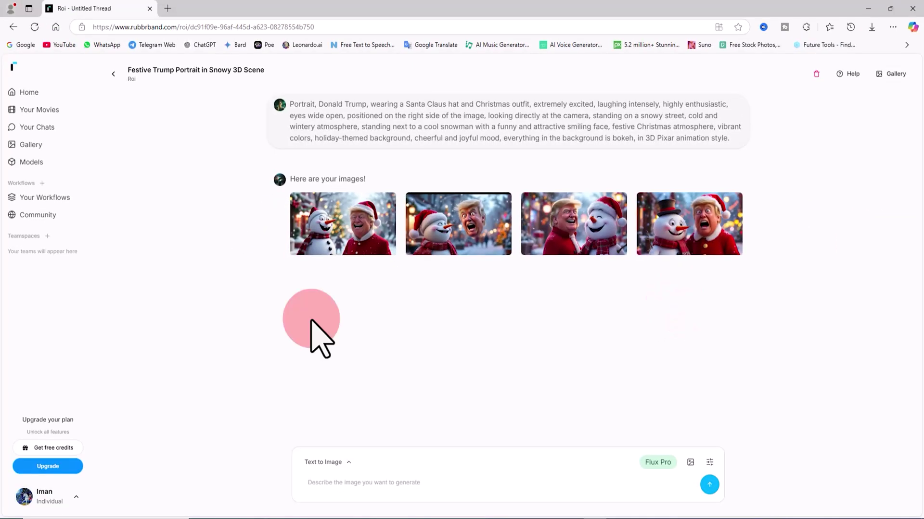
# Step: View the generated images full size and download the top-hat snowman image
pyautogui.click(365, 229)
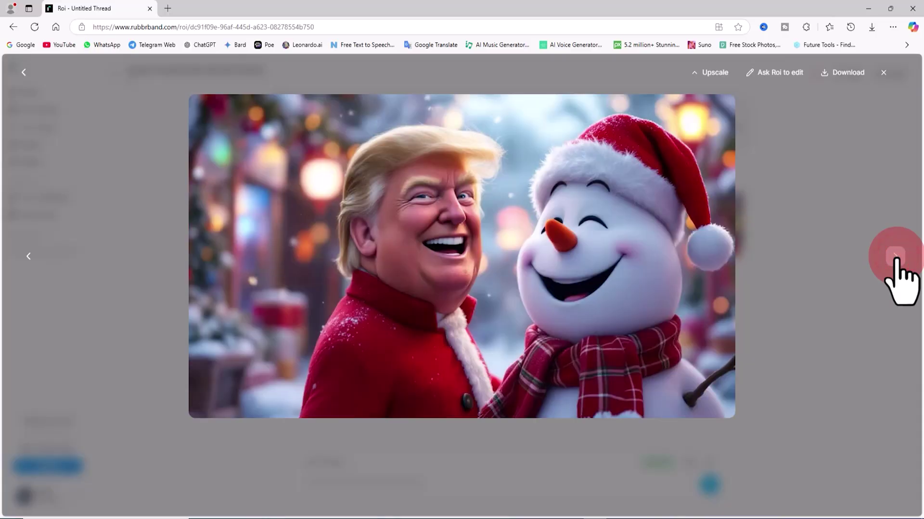
pyautogui.click(896, 256)
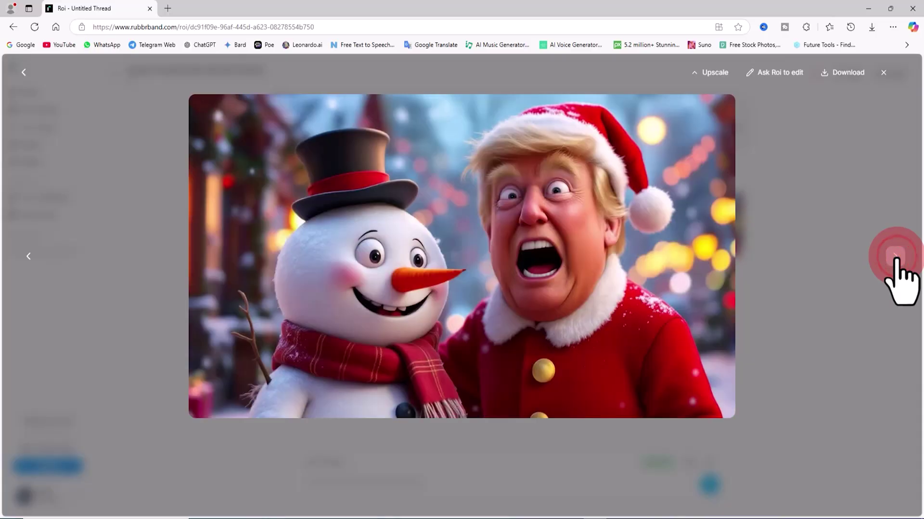
pyautogui.click(852, 73)
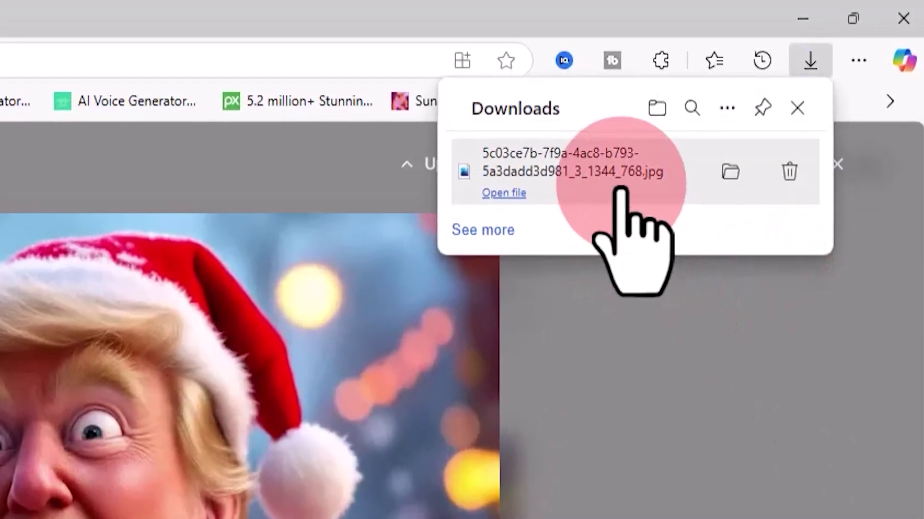
# Step: Check the downloaded 1344×768 jpg in Photos, then close Photos
pyautogui.click(620, 189)
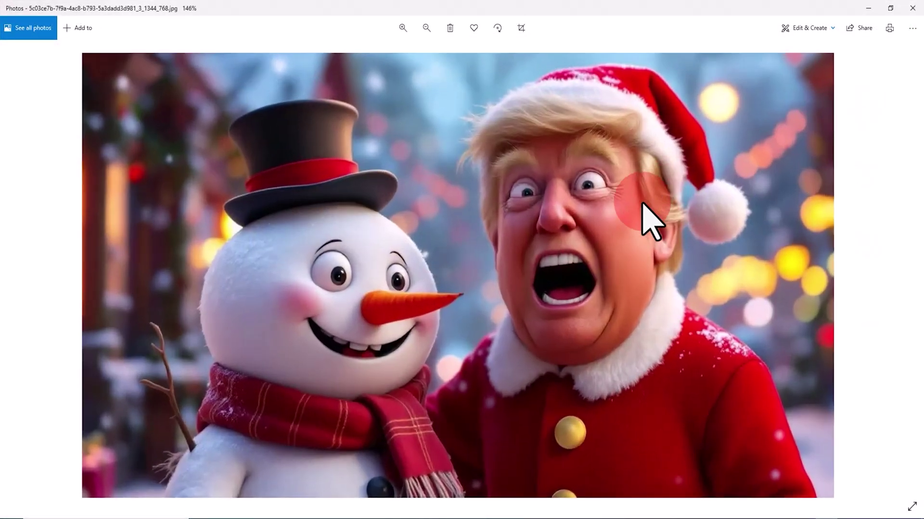
pyautogui.scroll(3, 647, 222)
pyautogui.scroll(-5, 657, 229)
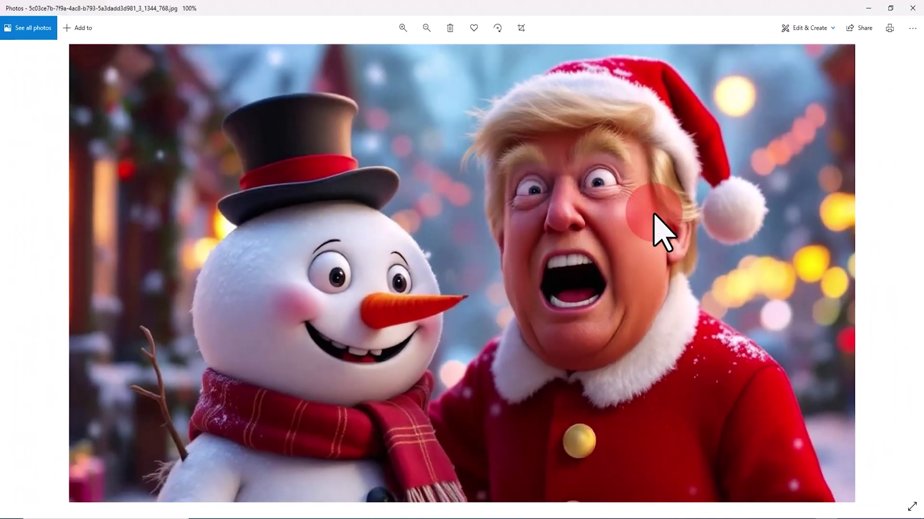
pyautogui.click(912, 8)
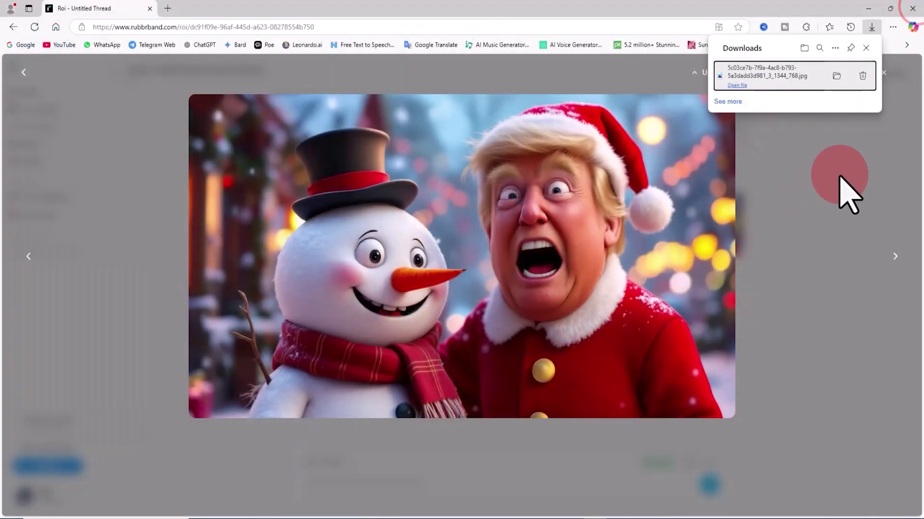
# Step: Download the first image (Santa-hatted snowman, laughing man) from its options menu and check it in Photos
pyautogui.click(843, 171)
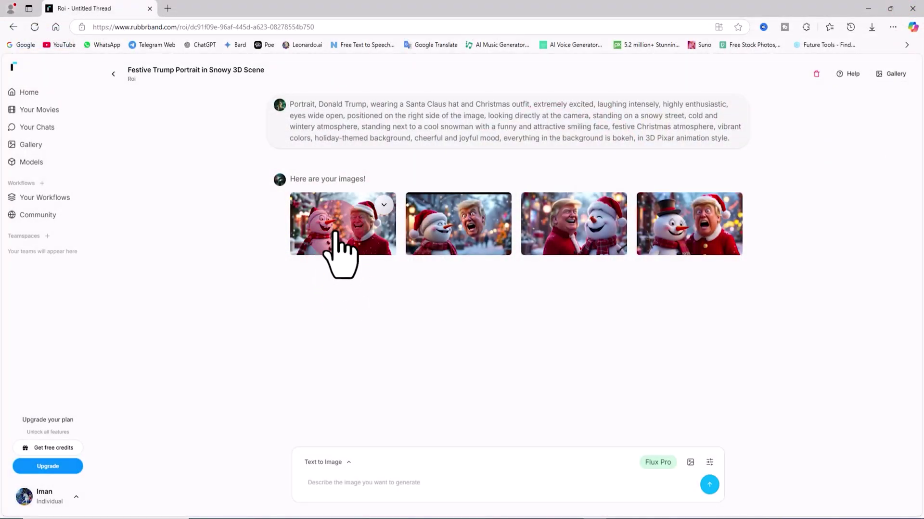
pyautogui.click(384, 204)
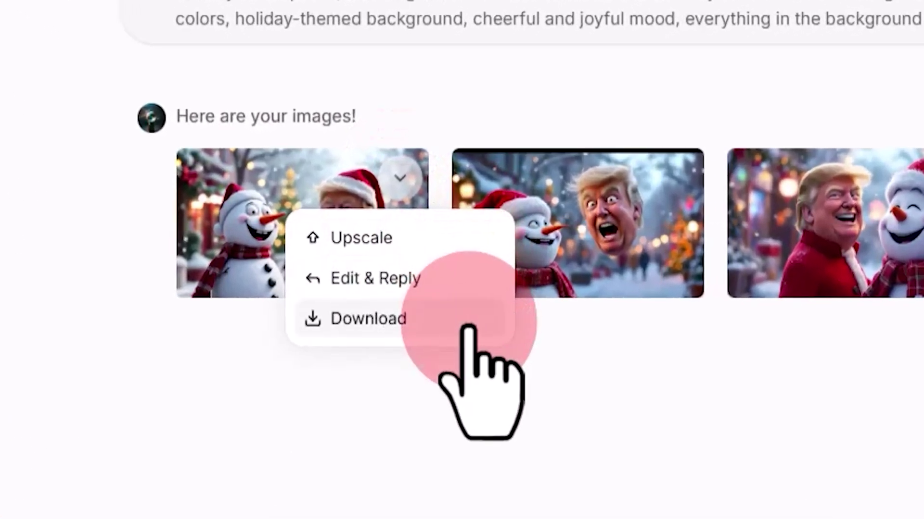
pyautogui.click(468, 327)
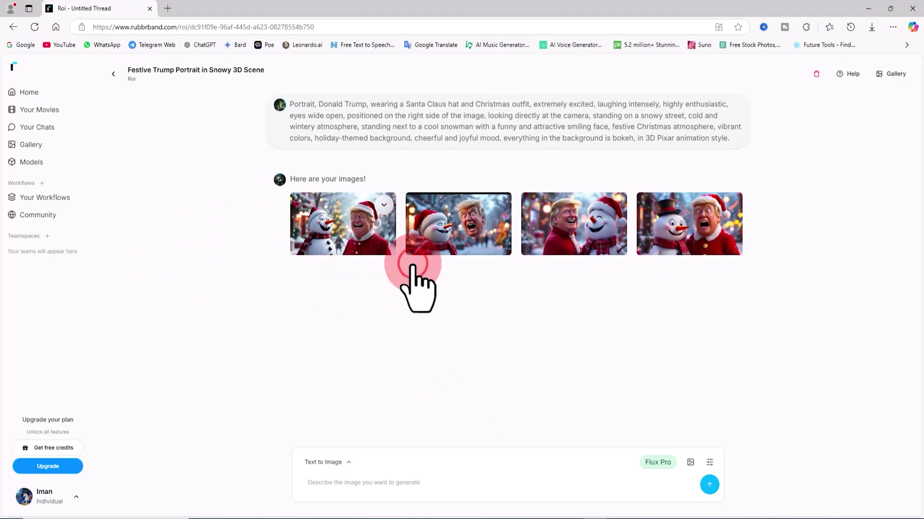
pyautogui.click(786, 73)
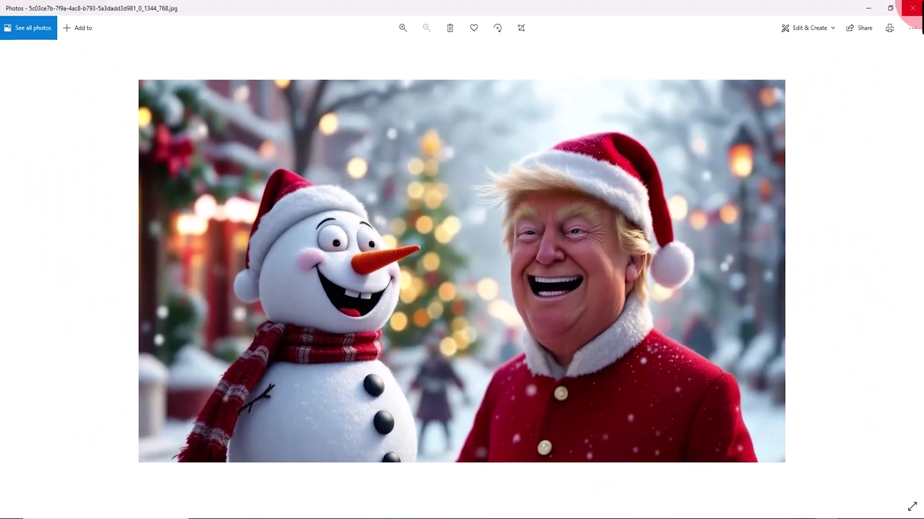
pyautogui.click(913, 8)
pyautogui.click(742, 313)
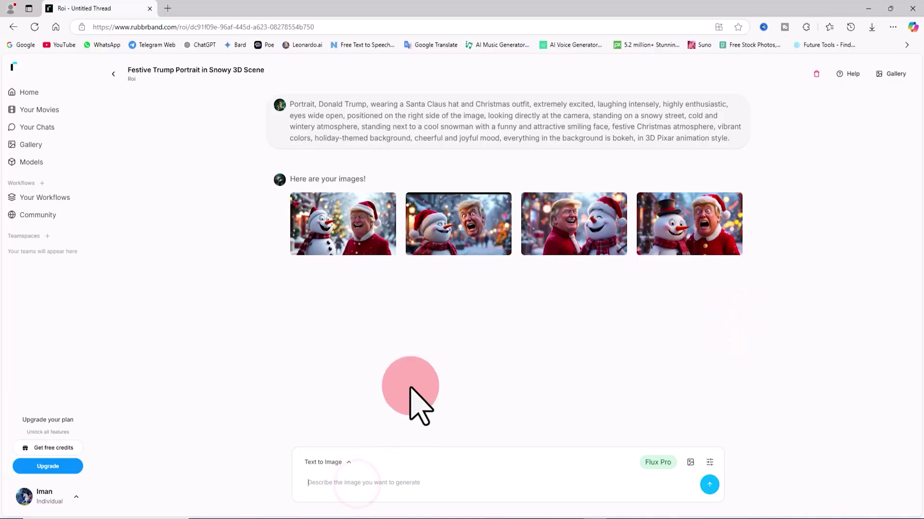
# Step: Paste the smiling-movie-star café prompt, set the model to Flux Ultra, and generate, dismissing the upgrade offer
pyautogui.rightClick(325, 482)
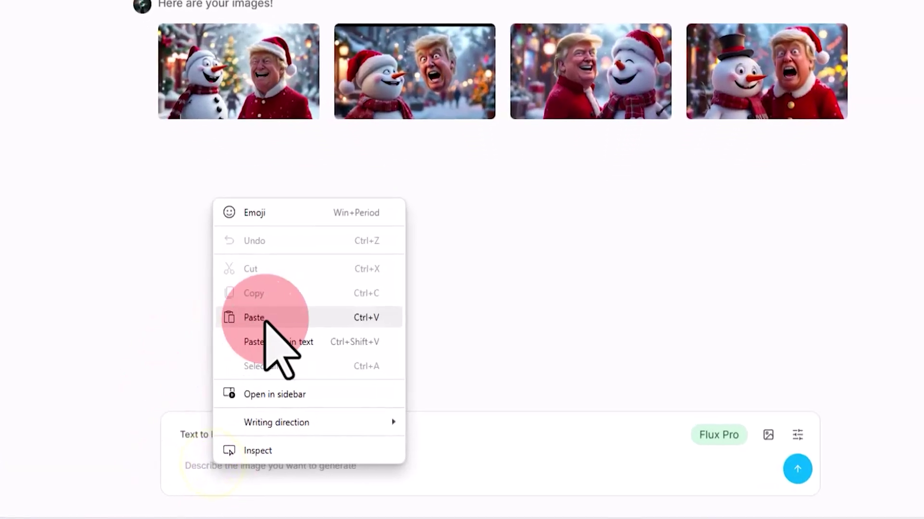
pyautogui.click(337, 332)
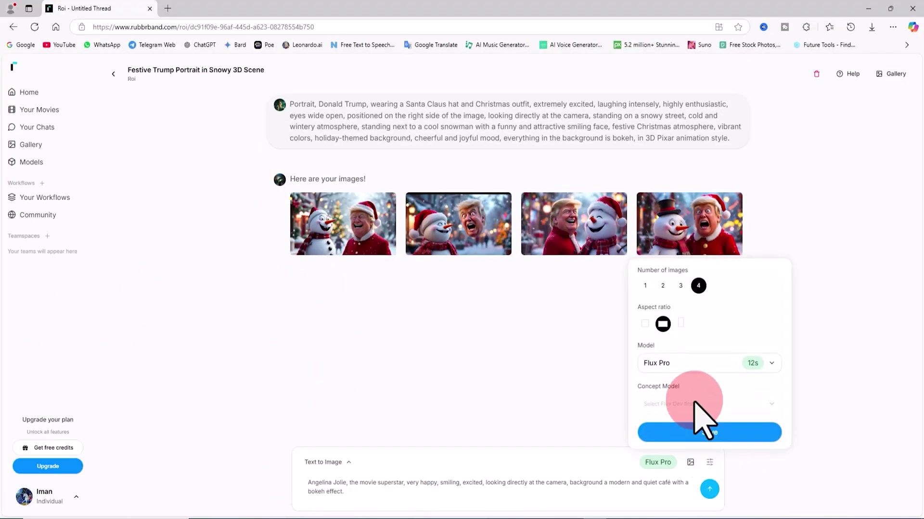
pyautogui.click(771, 364)
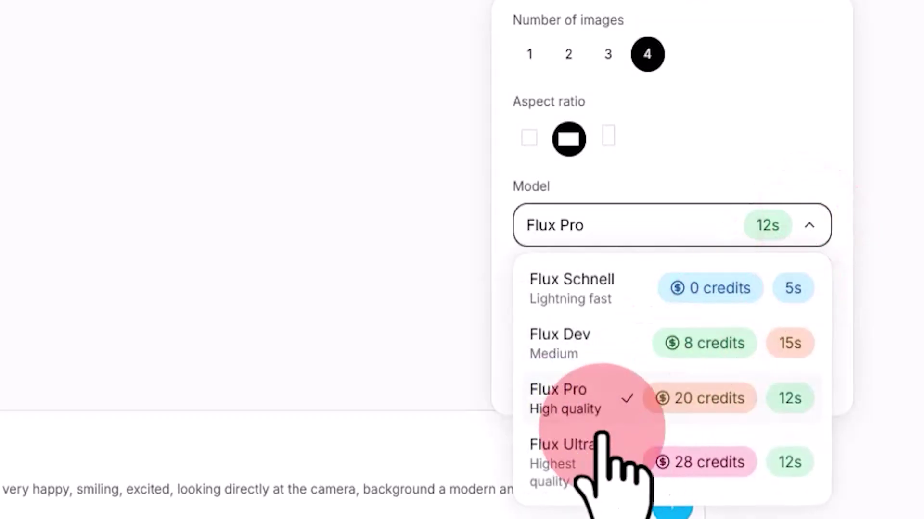
pyautogui.click(799, 465)
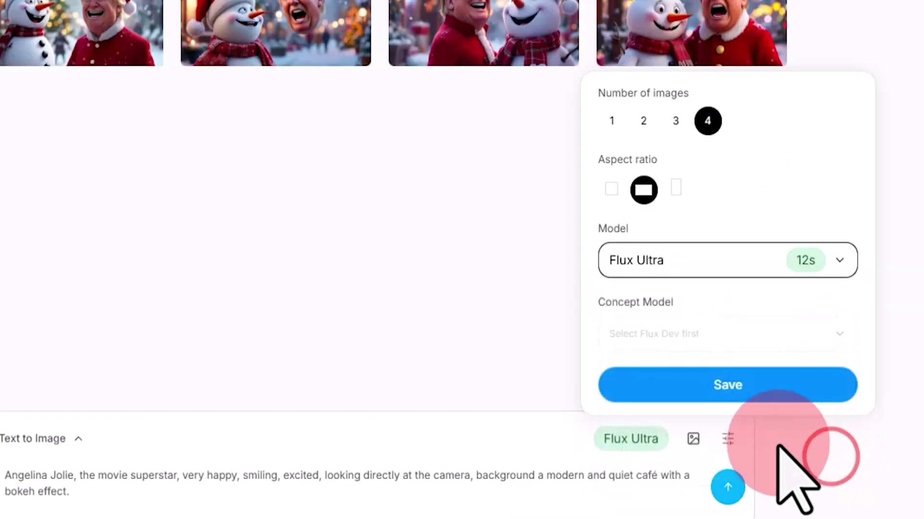
pyautogui.click(812, 381)
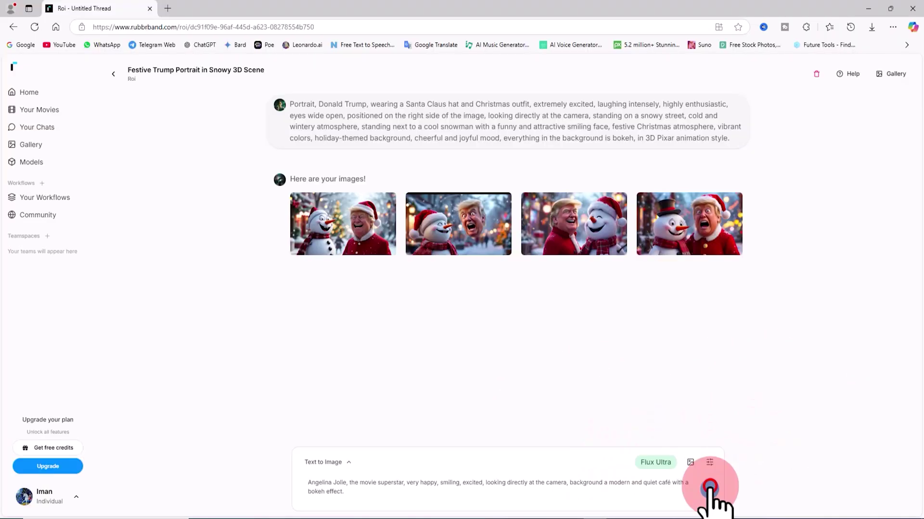
pyautogui.click(710, 489)
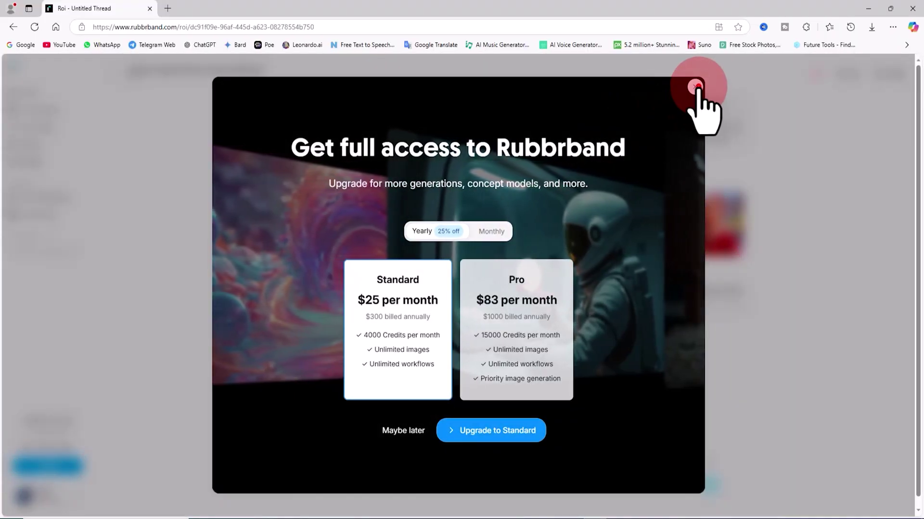
pyautogui.click(699, 87)
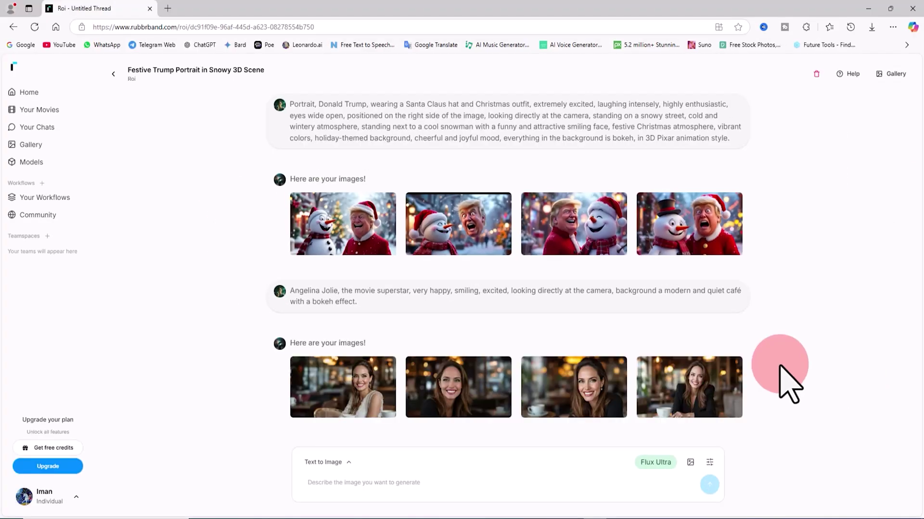
# Step: View the café portraits full size and download the one in the black blazer
pyautogui.click(341, 389)
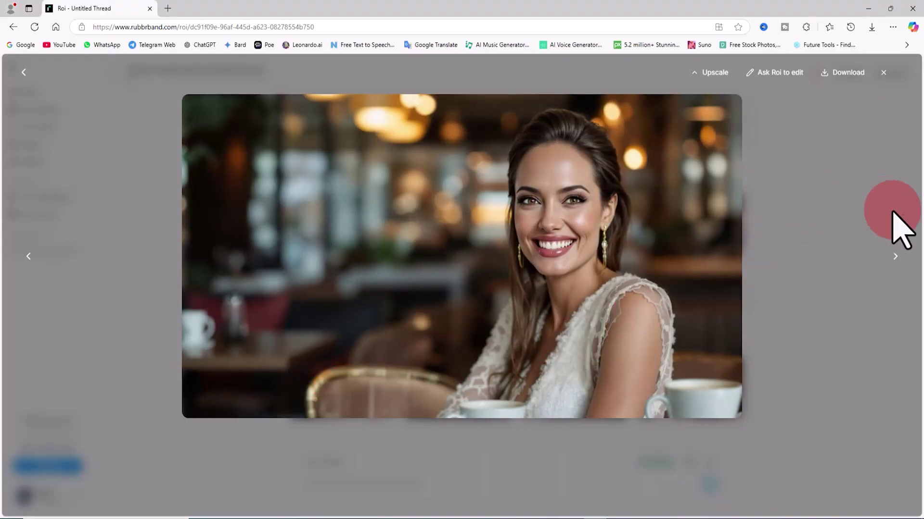
pyautogui.click(893, 255)
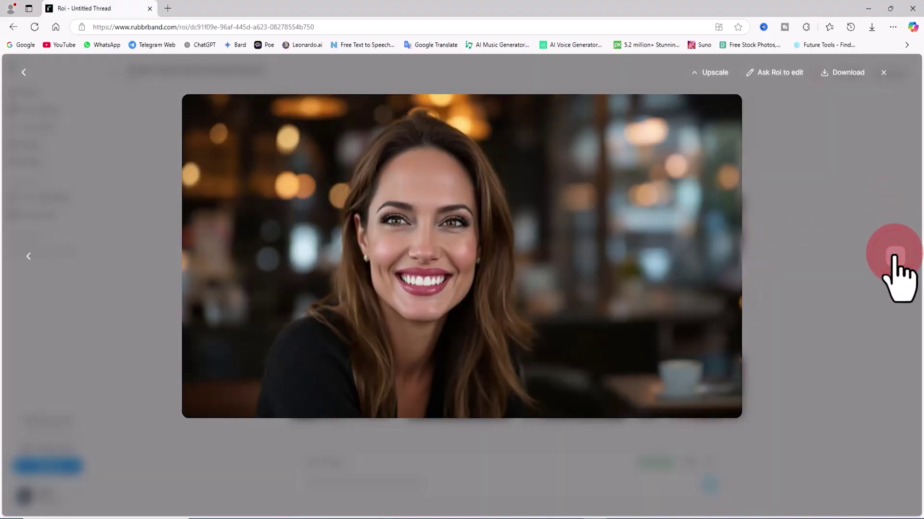
pyautogui.click(894, 255)
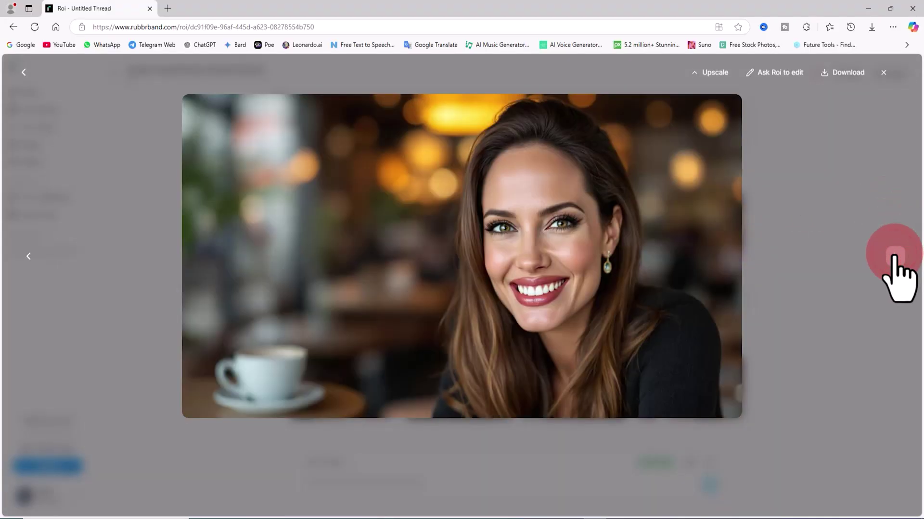
pyautogui.click(893, 255)
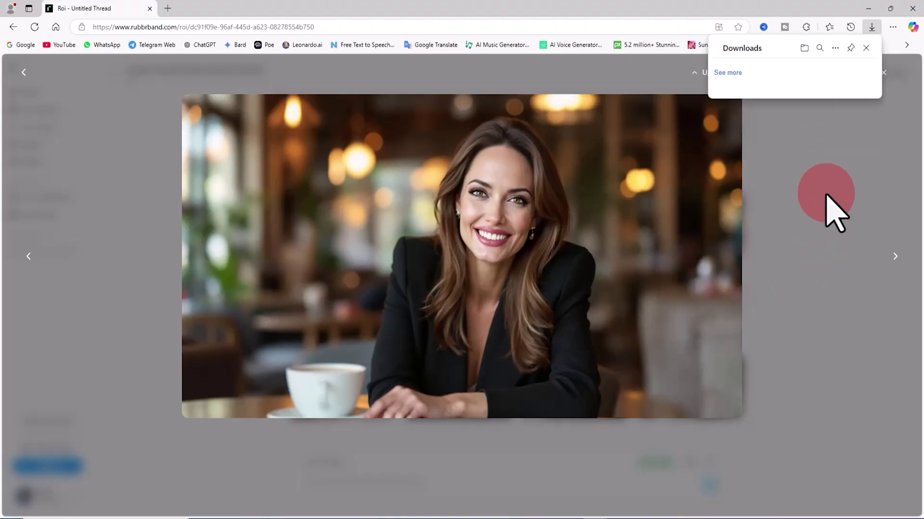
# Step: Check the downloaded 2752×1536 jpg in Photos, then close Photos, the downloads list and full-size view
pyautogui.click(816, 75)
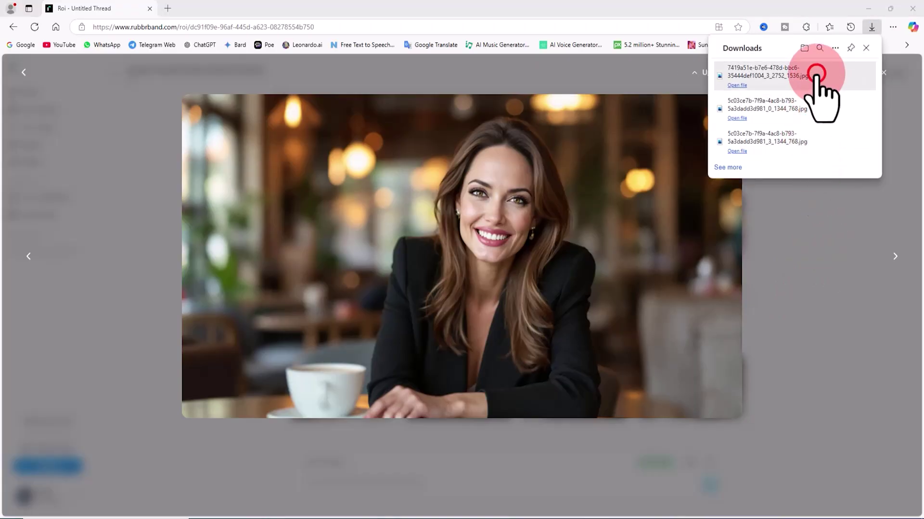
pyautogui.scroll(2, 629, 241)
pyautogui.scroll(-3, 630, 224)
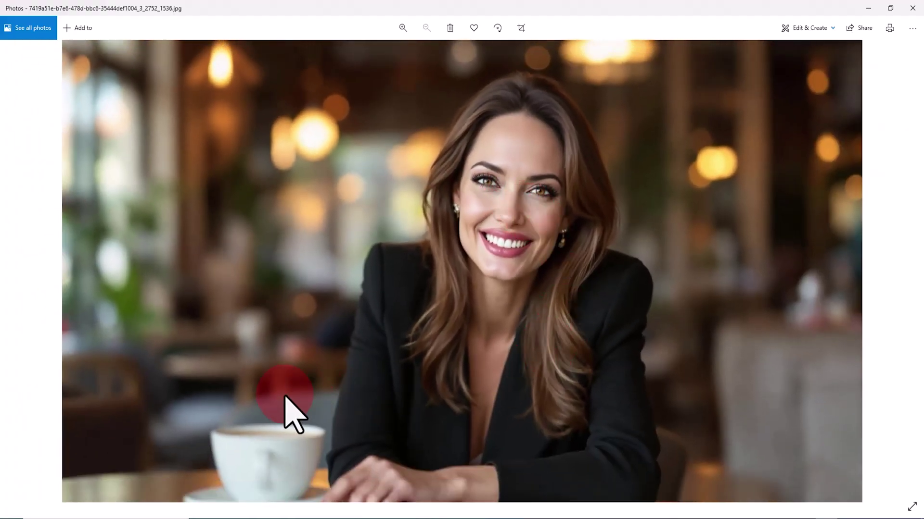
pyautogui.scroll(1, 313, 220)
pyautogui.scroll(3, 681, 165)
pyautogui.scroll(-3, 685, 154)
pyautogui.click(913, 8)
pyautogui.click(869, 257)
pyautogui.click(846, 224)
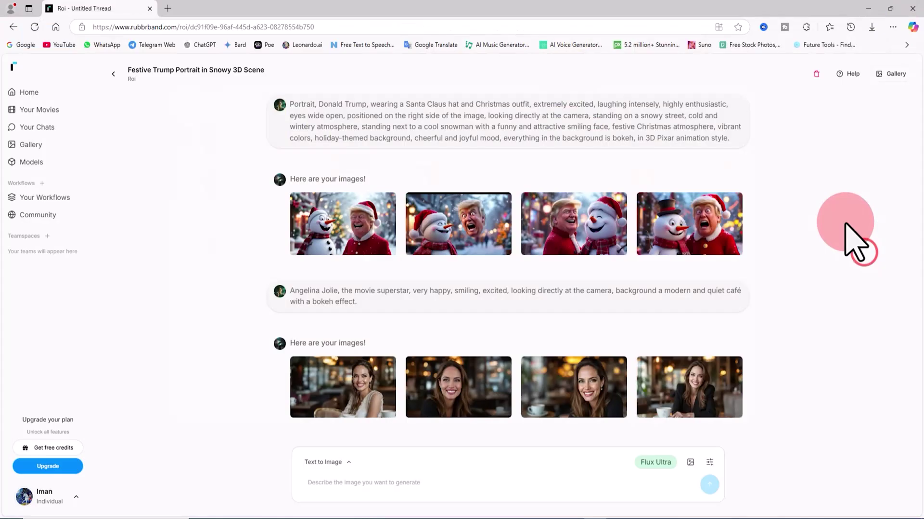
# Step: Find the shouting-face snowman image among all recent generations and delete it
pyautogui.click(58, 143)
pyautogui.click(888, 209)
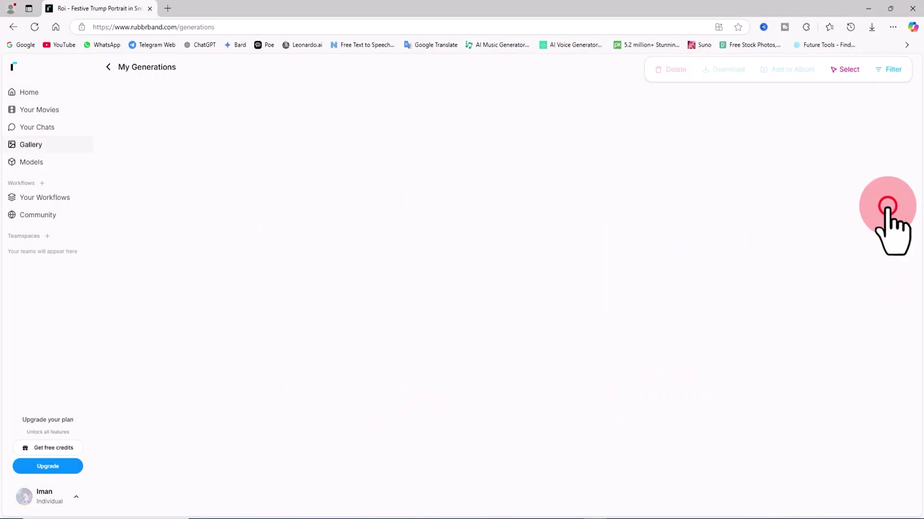
pyautogui.click(694, 72)
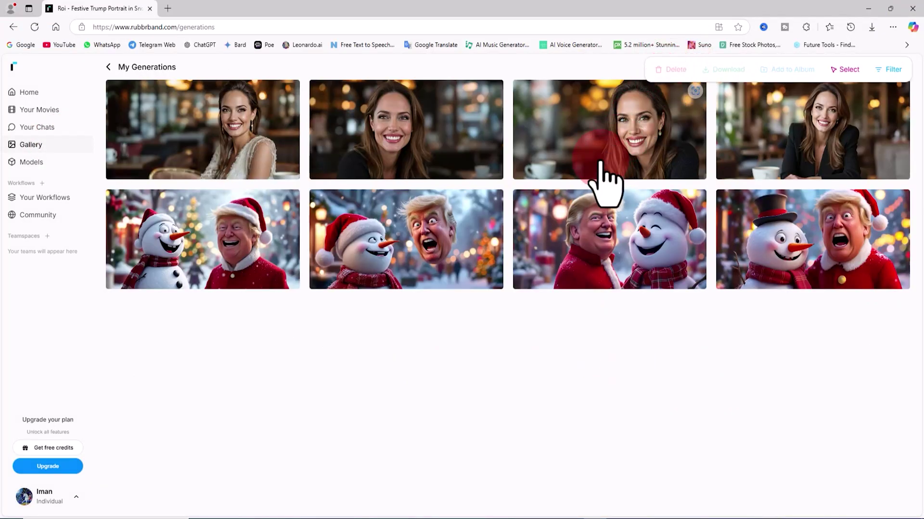
pyautogui.click(239, 145)
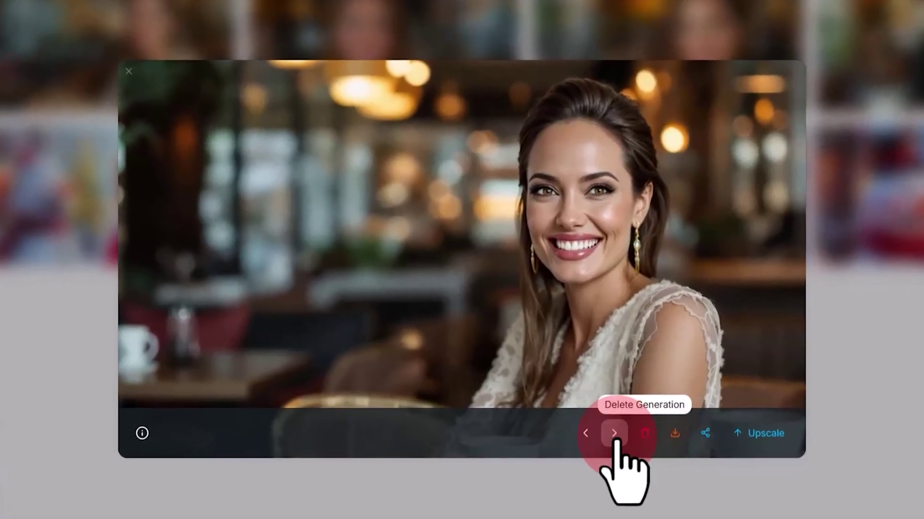
pyautogui.click(614, 433)
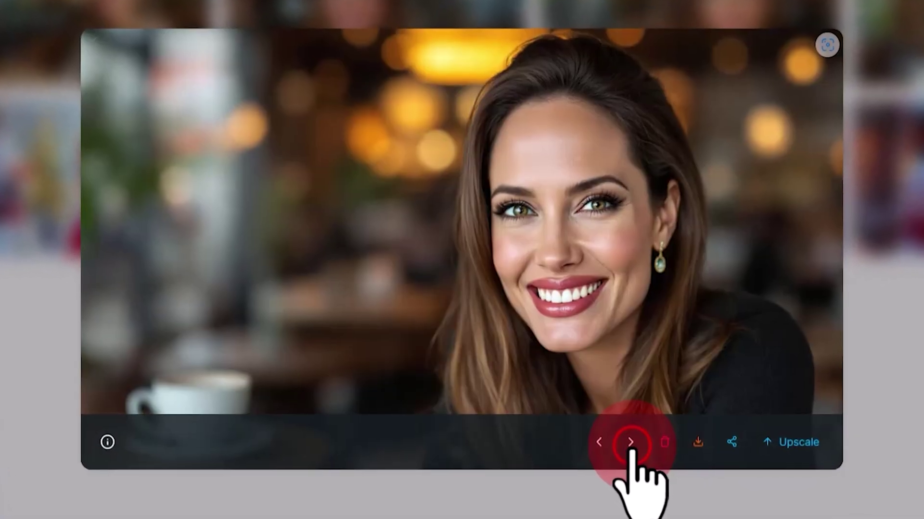
pyautogui.click(630, 443)
pyautogui.click(631, 443)
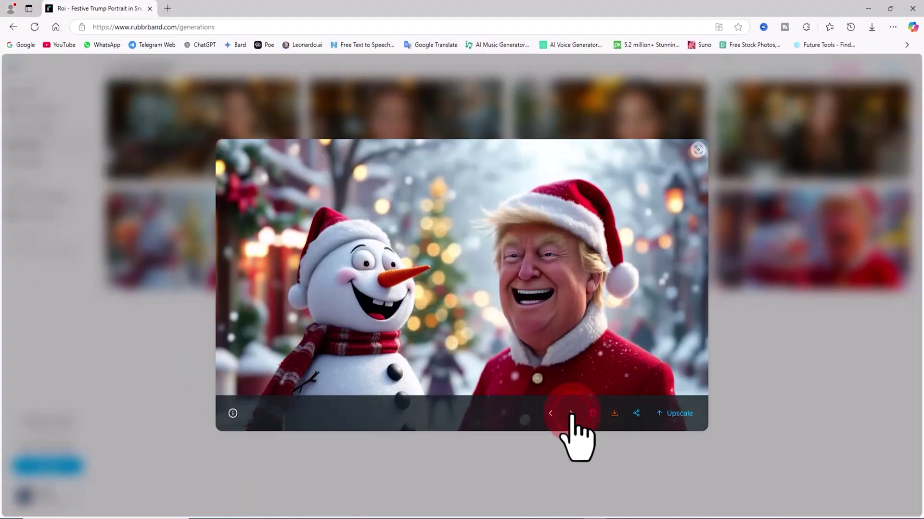
pyautogui.click(571, 413)
pyautogui.click(676, 421)
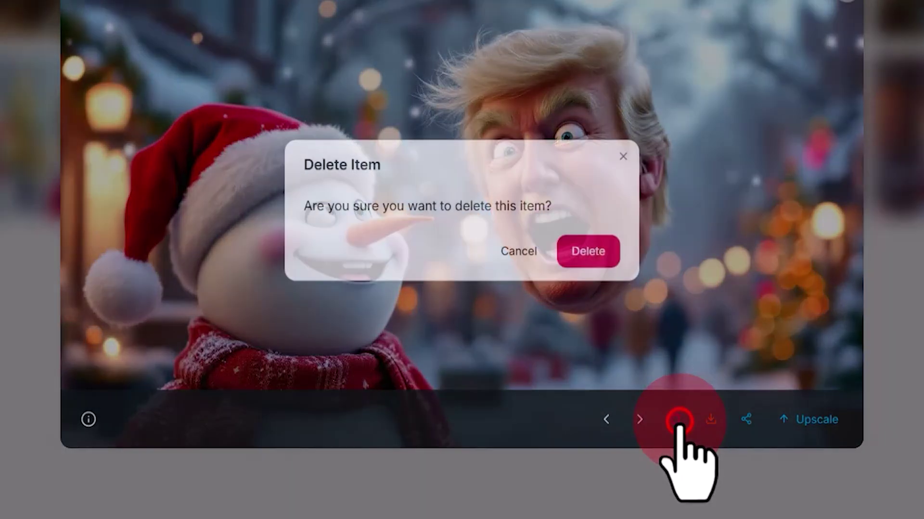
pyautogui.click(587, 251)
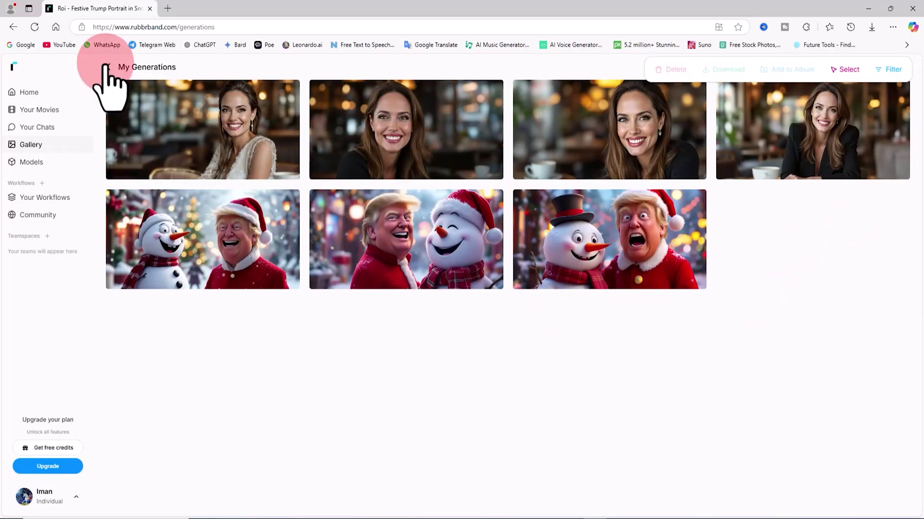
# Step: Paste the red Lamborghini mountain-road prompt and generate four images with Flux Schnell
pyautogui.click(25, 90)
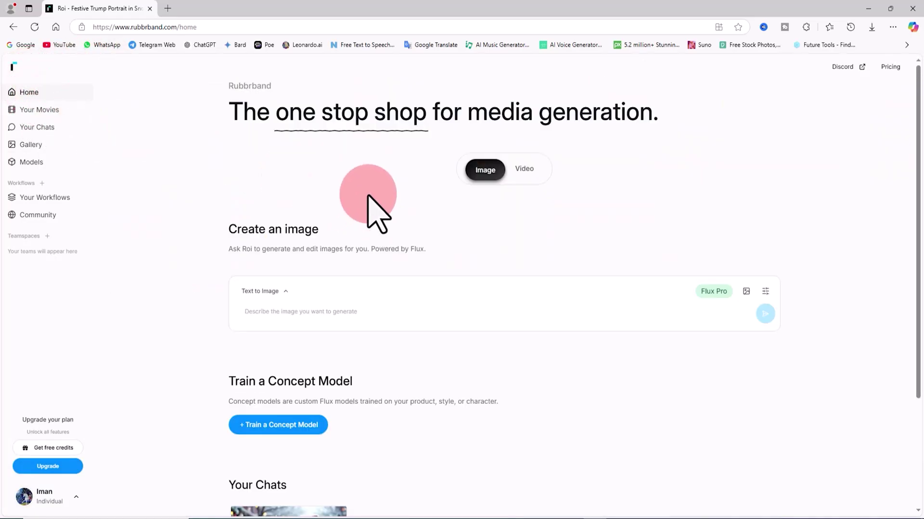
pyautogui.rightClick(274, 311)
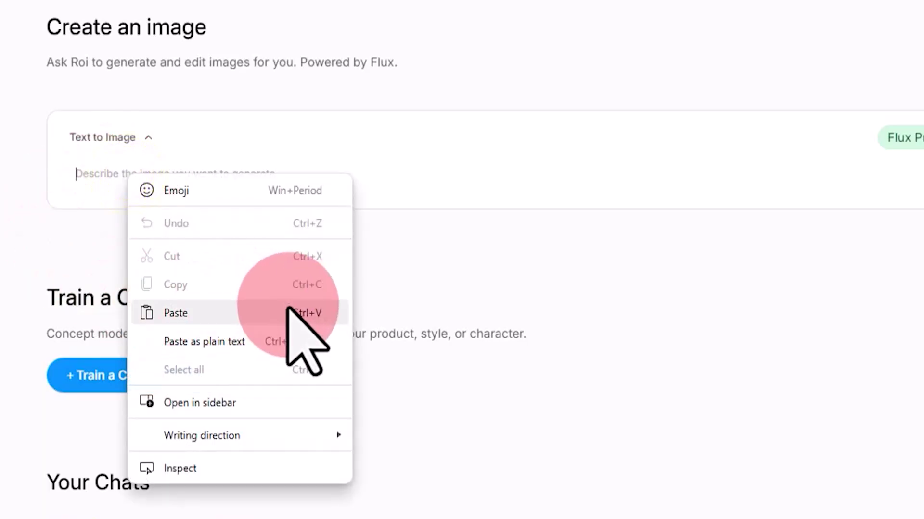
pyautogui.click(288, 310)
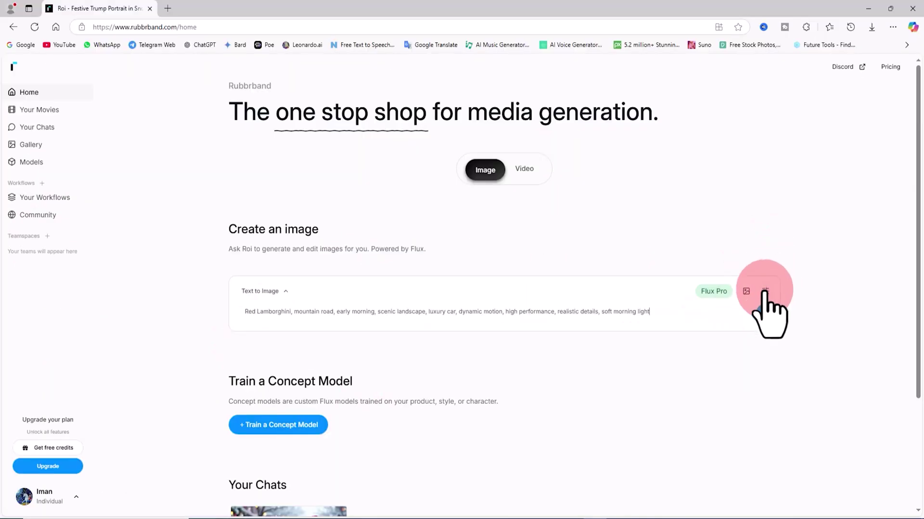
pyautogui.click(765, 290)
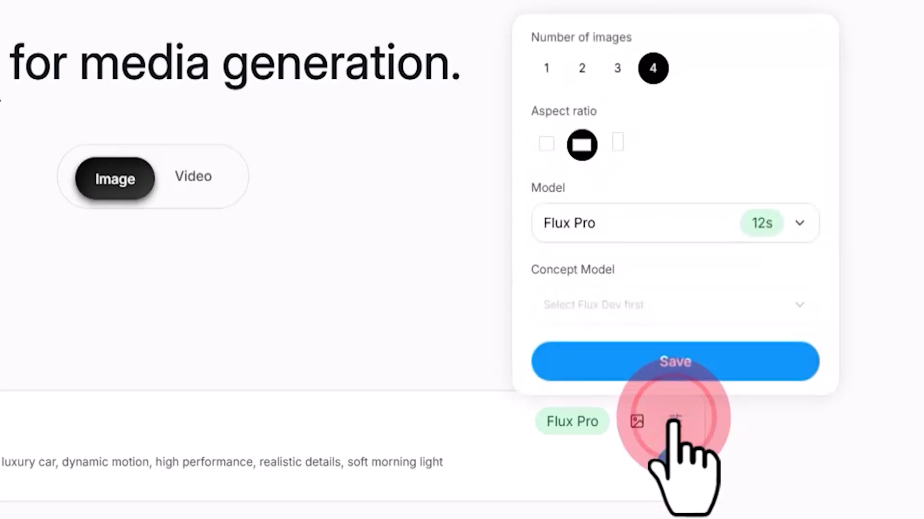
pyautogui.click(707, 225)
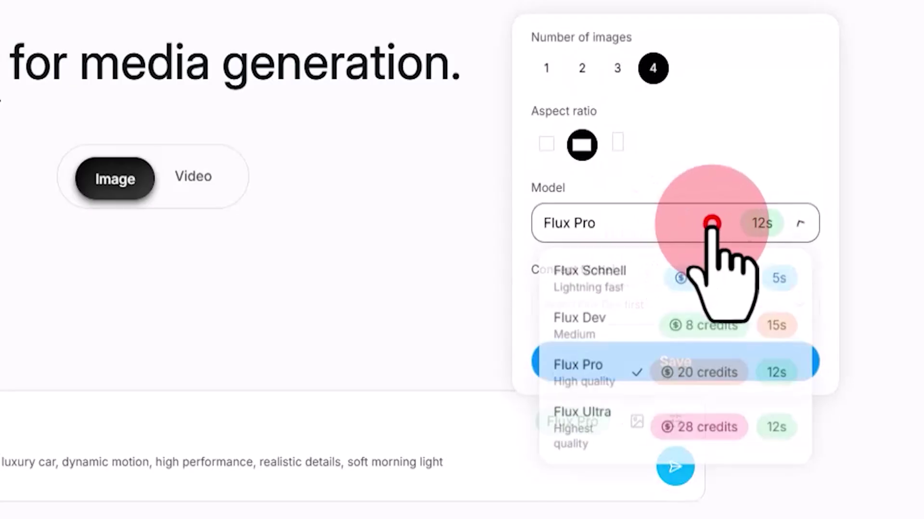
pyautogui.click(641, 272)
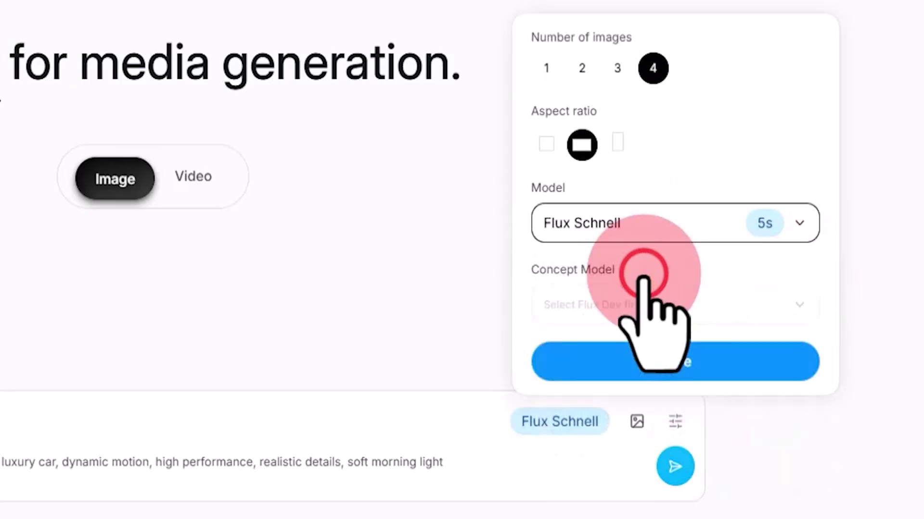
pyautogui.click(770, 362)
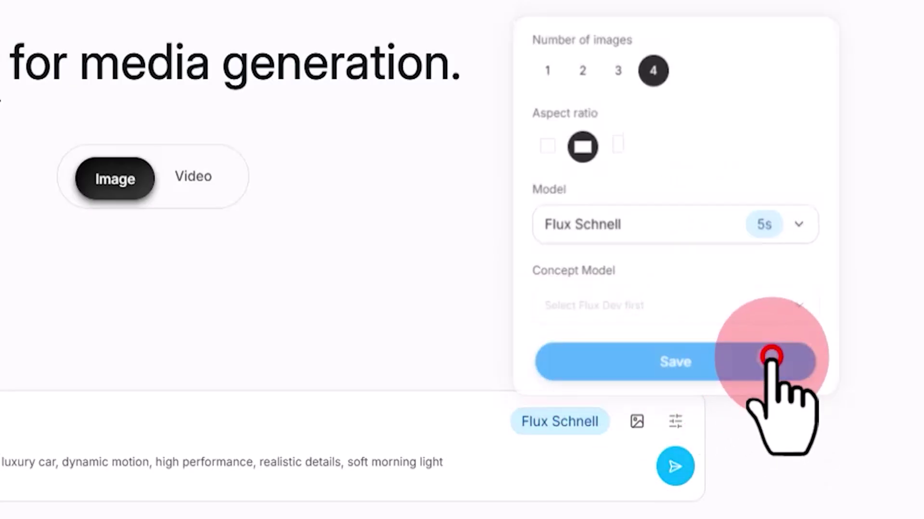
pyautogui.click(676, 465)
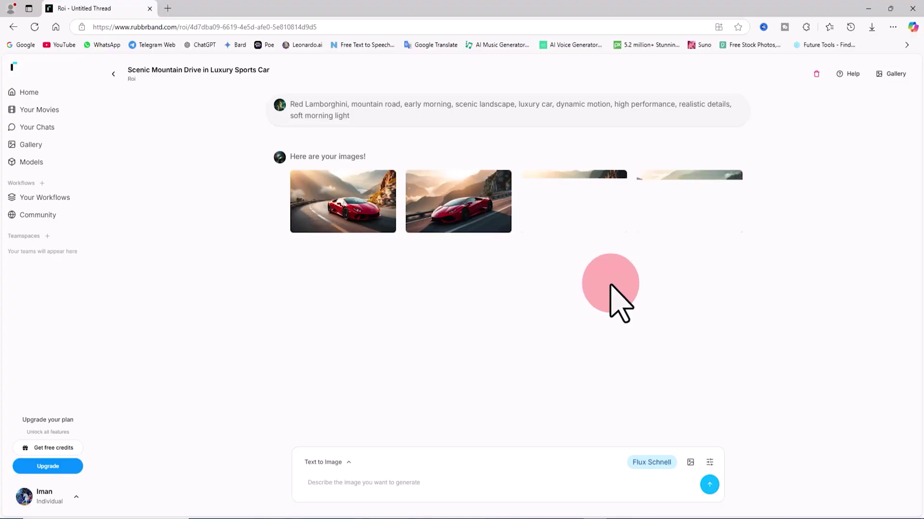
# Step: Browse the four car images, download one, and check the 1344×768 JPG in Photos
pyautogui.click(308, 183)
pyautogui.click(895, 256)
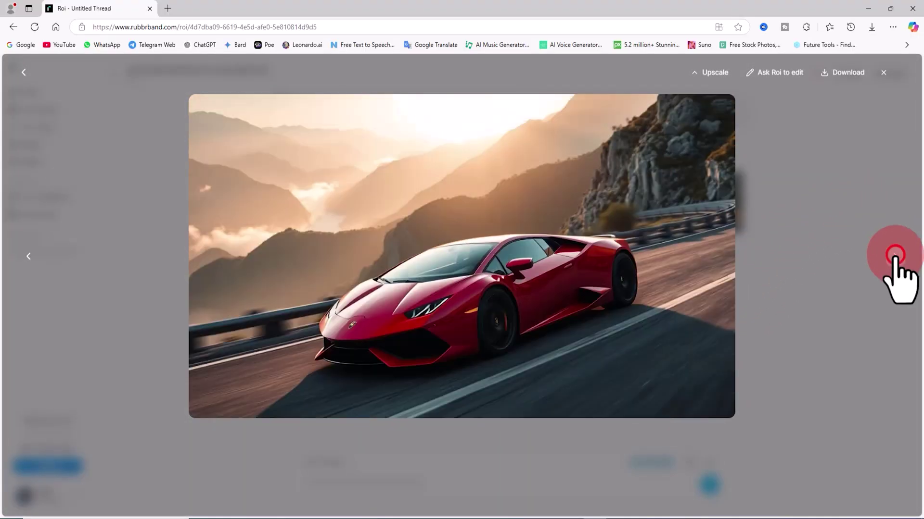
pyautogui.click(895, 256)
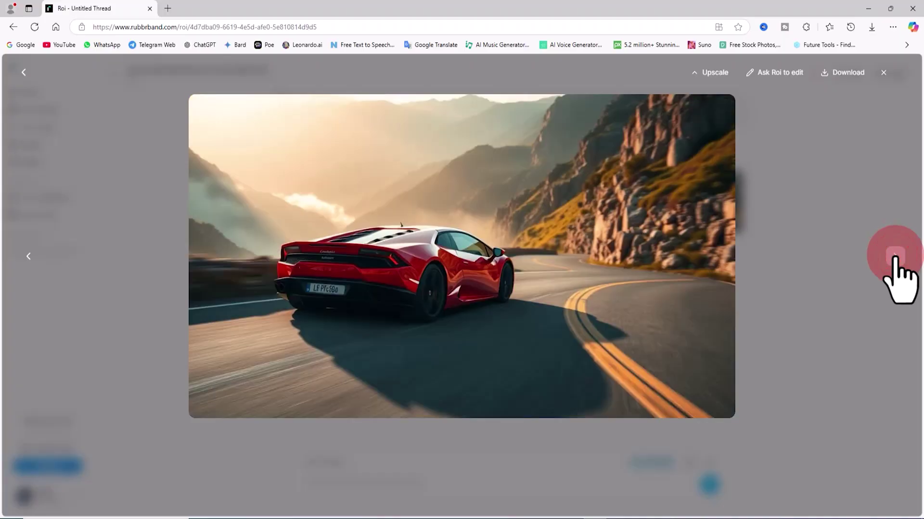
pyautogui.click(895, 256)
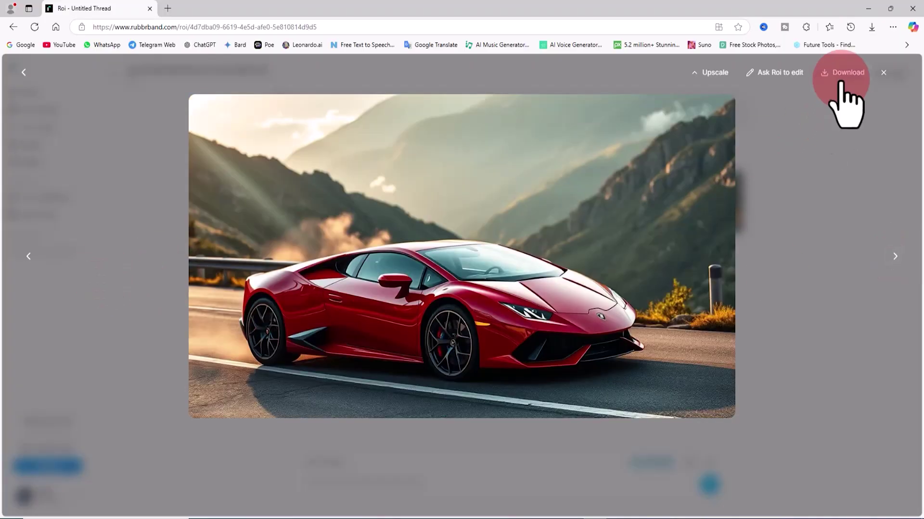
pyautogui.click(809, 77)
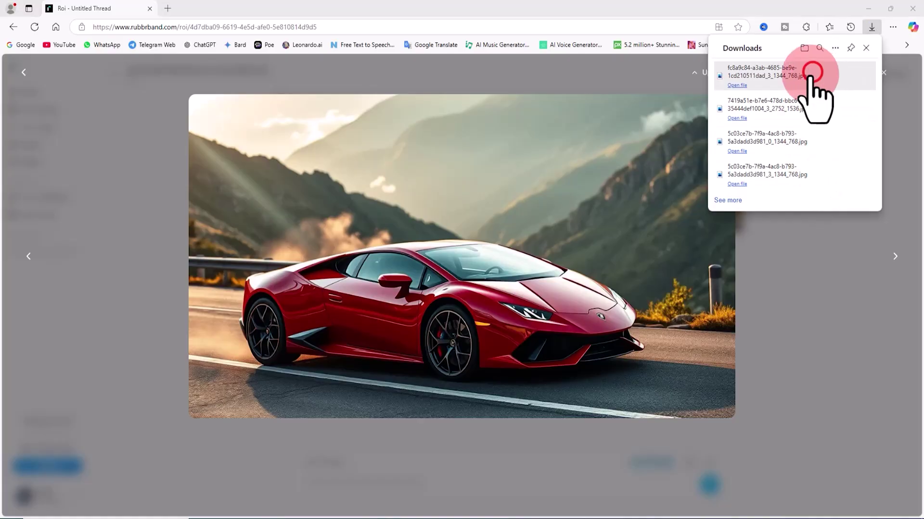
pyautogui.scroll(3, 529, 405)
pyautogui.scroll(-4, 530, 359)
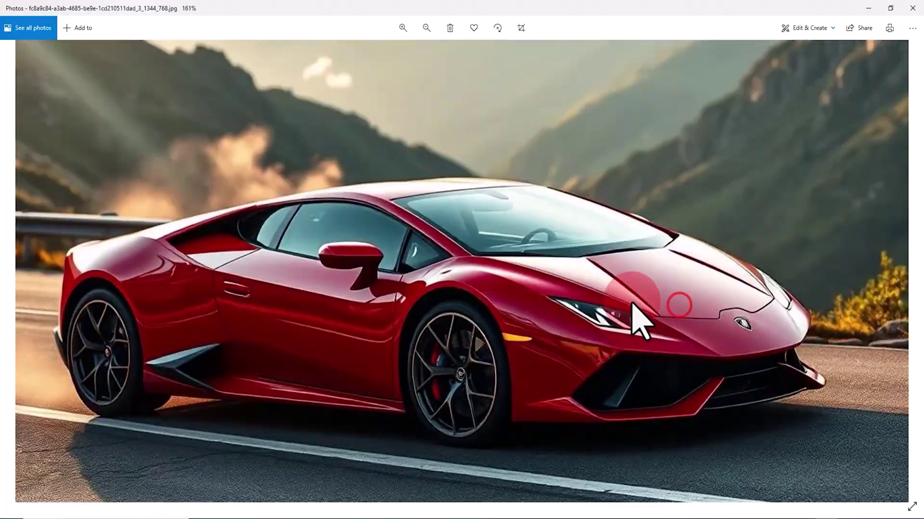
pyautogui.click(913, 8)
pyautogui.click(839, 261)
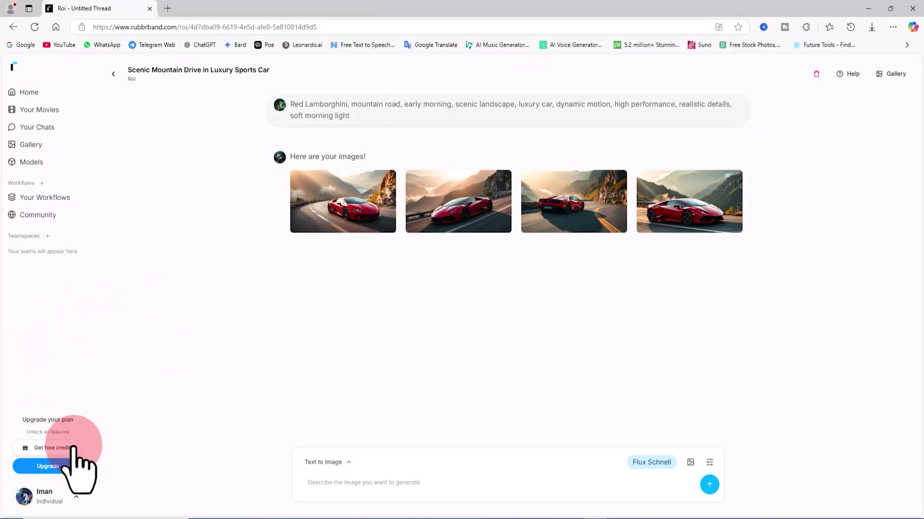
# Step: Review the Get free credits offer, then close it
pyautogui.click(73, 449)
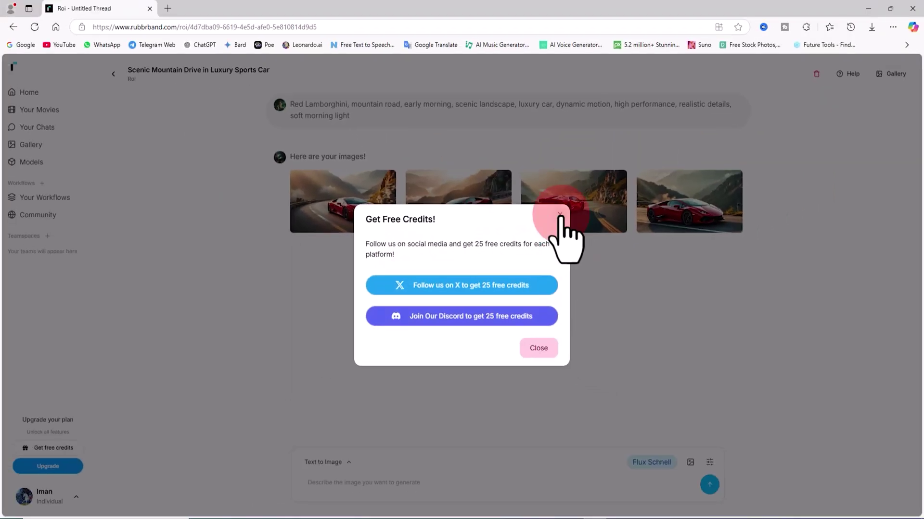
pyautogui.click(560, 215)
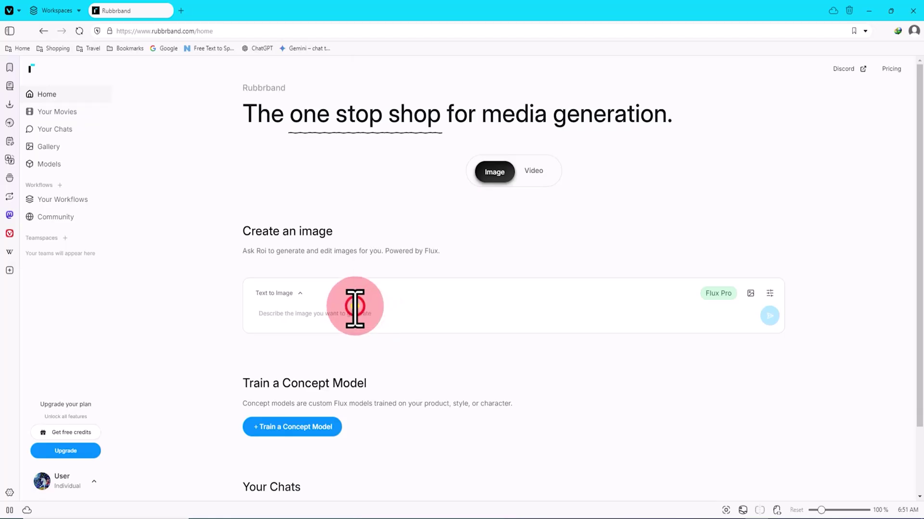
# Step: Paste the joker steampunk robot prompt and generate images using the Flux Dev model
pyautogui.click(384, 118)
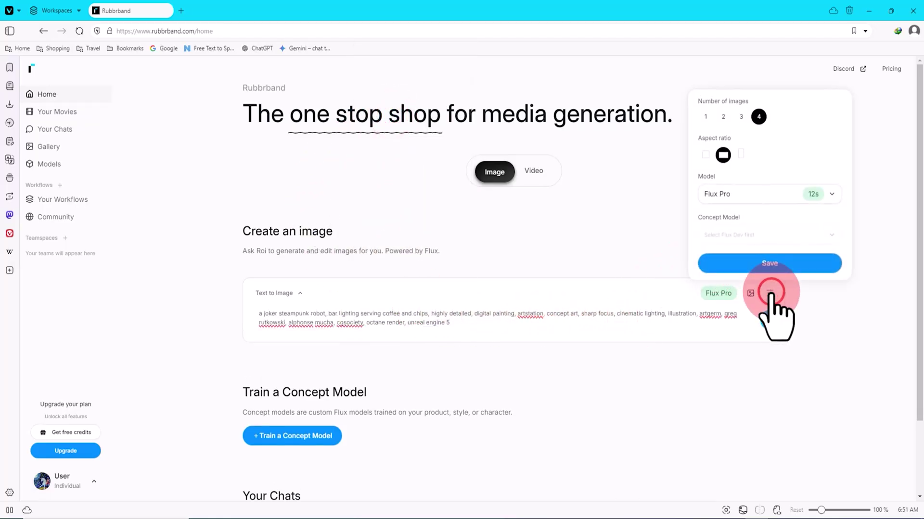
pyautogui.click(827, 194)
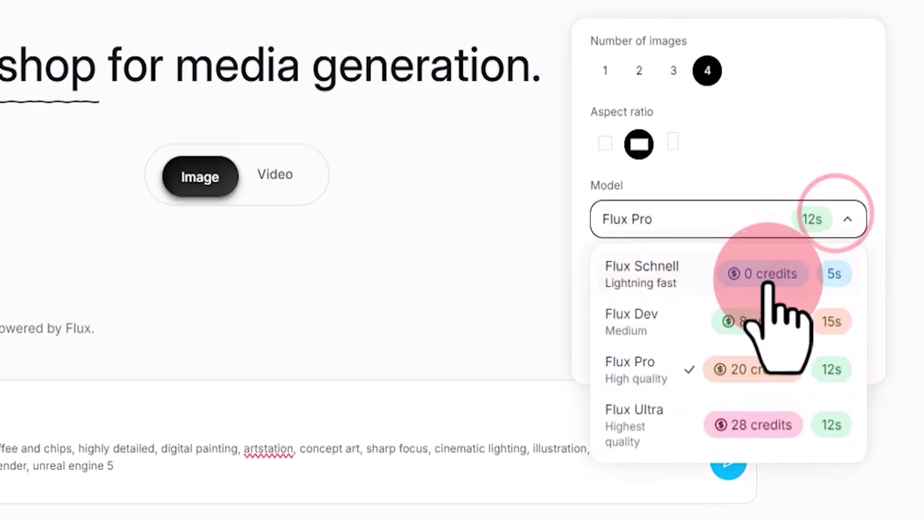
pyautogui.click(680, 318)
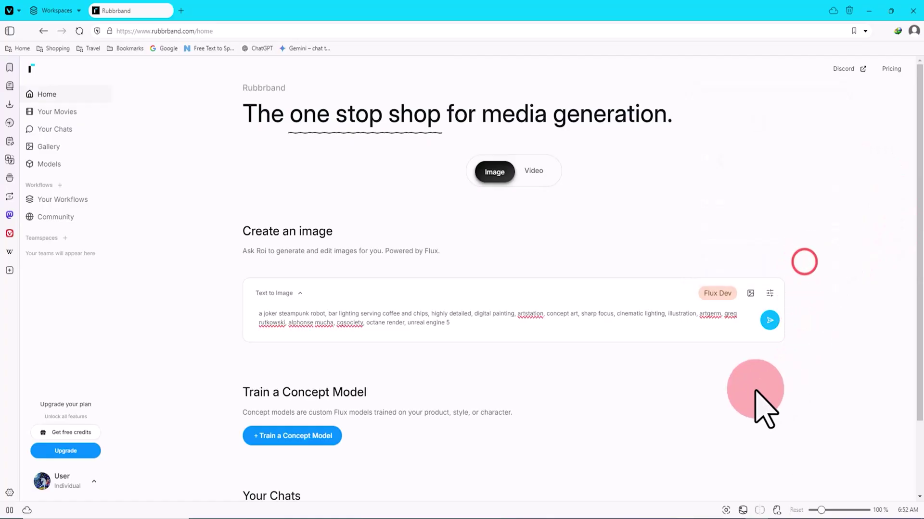
pyautogui.click(769, 320)
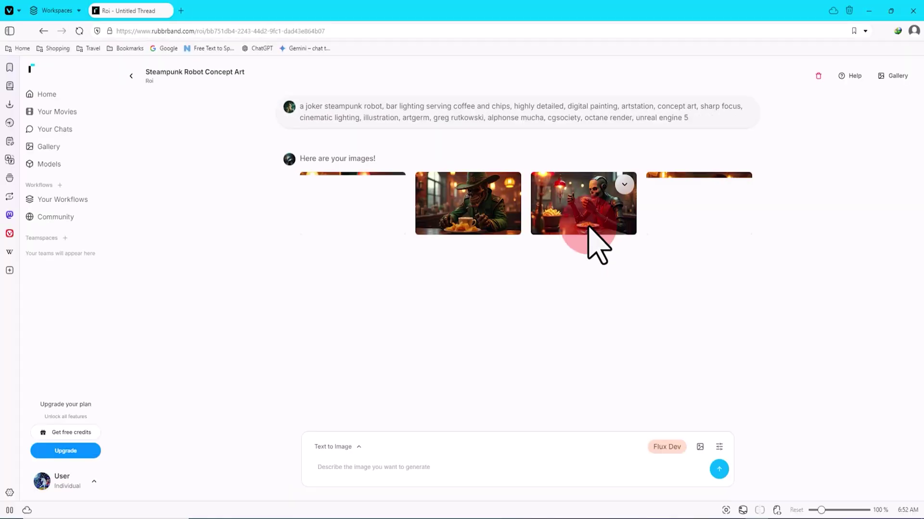
# Step: Browse all four joker robot images full-size, then return to the thread
pyautogui.click(369, 207)
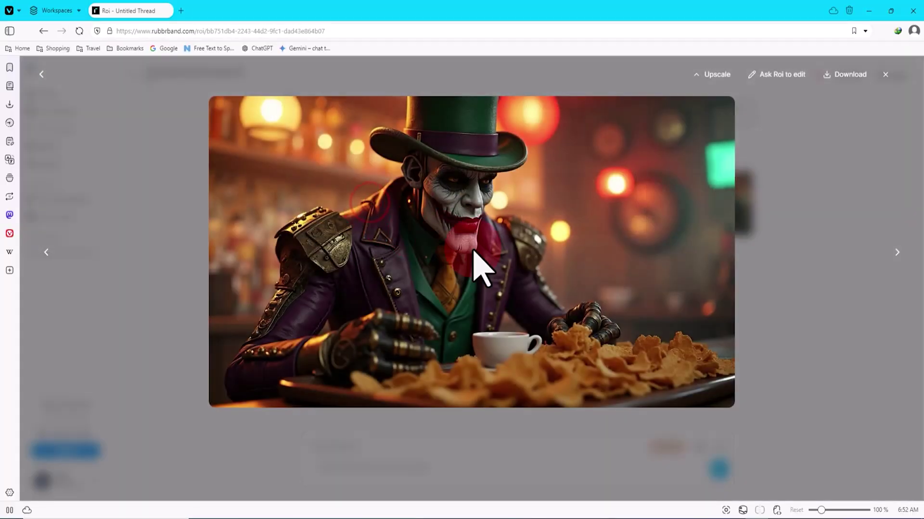
pyautogui.click(897, 252)
pyautogui.click(898, 252)
pyautogui.click(898, 252)
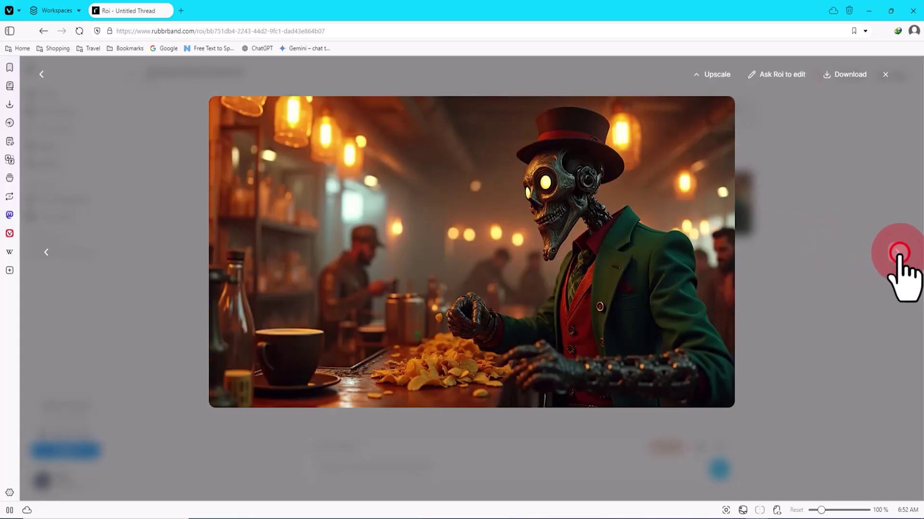
pyautogui.click(876, 202)
# Step: Download the first joker image, the one in the green top hat
pyautogui.click(387, 185)
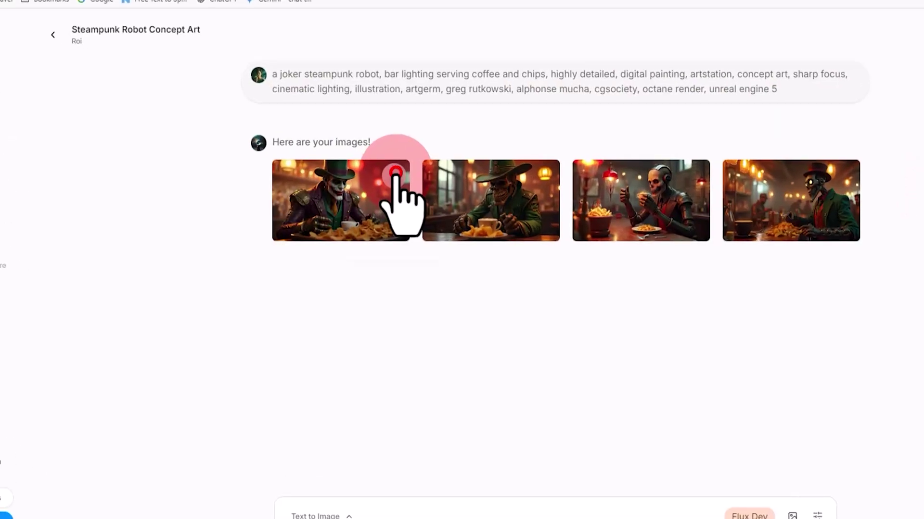
pyautogui.click(384, 274)
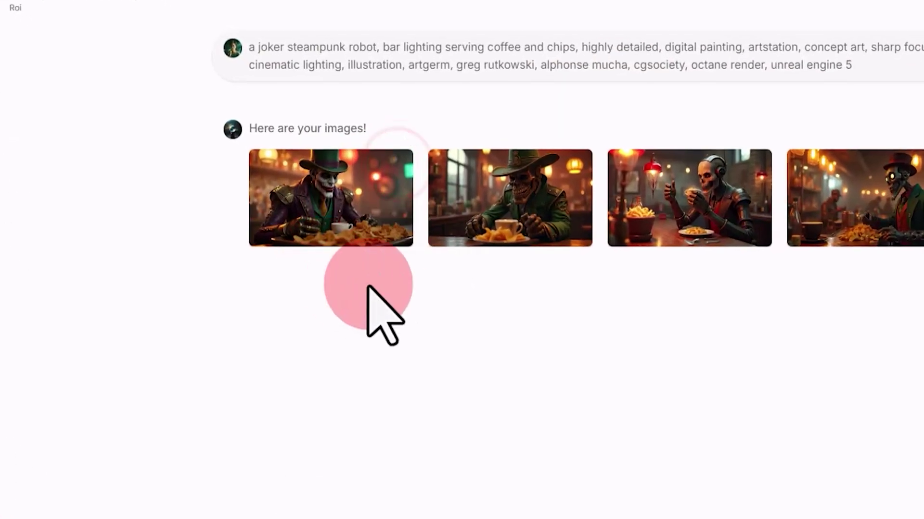
pyautogui.click(395, 173)
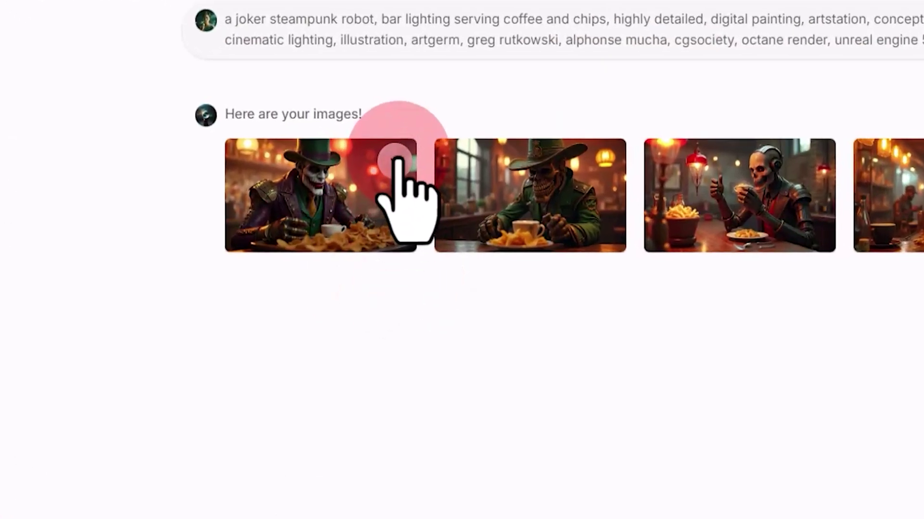
pyautogui.click(403, 272)
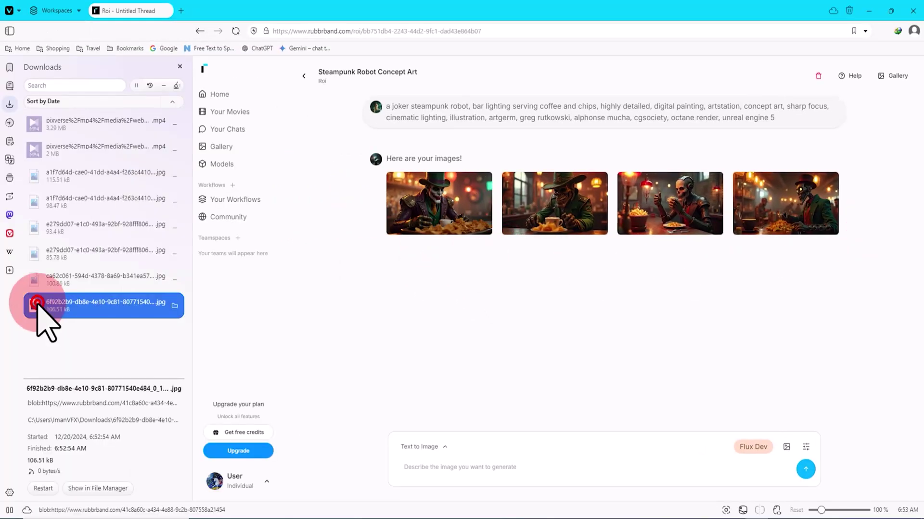
# Step: Zoom in and out on the joker JPG in Photos, then close Photos and Downloads
pyautogui.scroll(5, 598, 268)
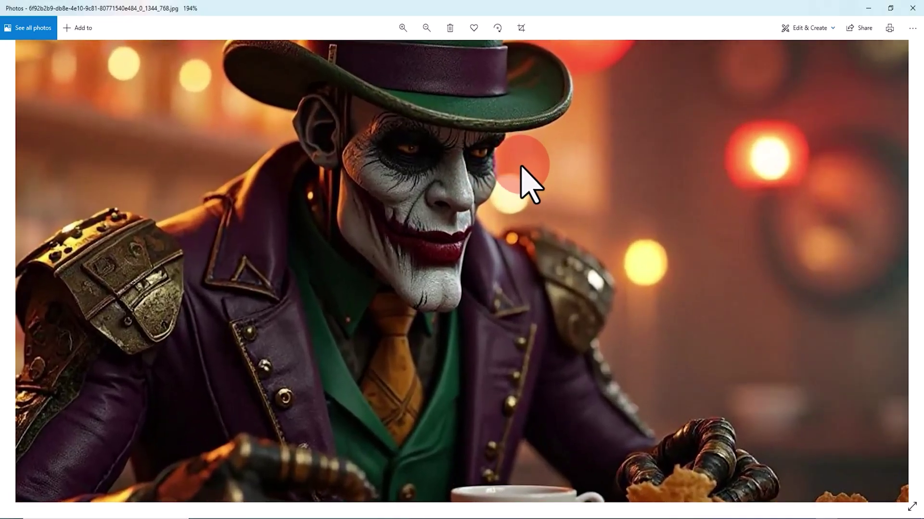
pyautogui.scroll(-5, 530, 183)
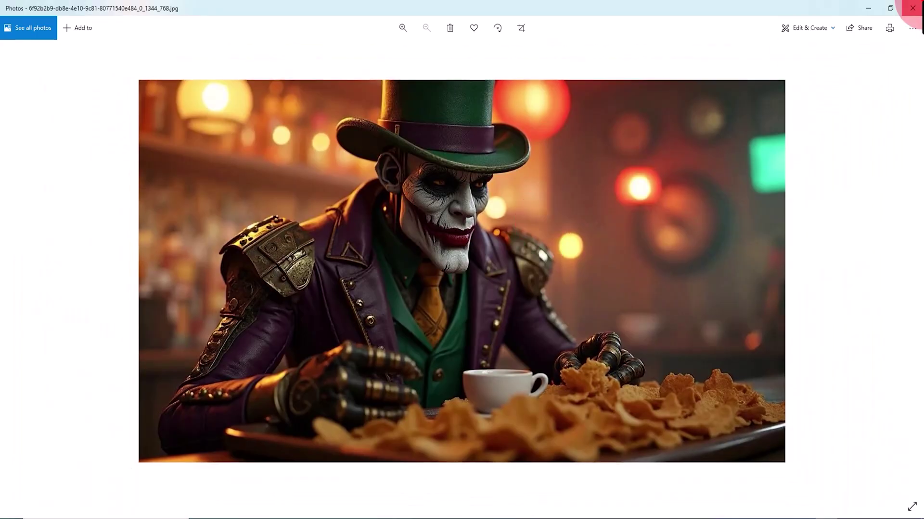
pyautogui.click(912, 7)
pyautogui.click(180, 67)
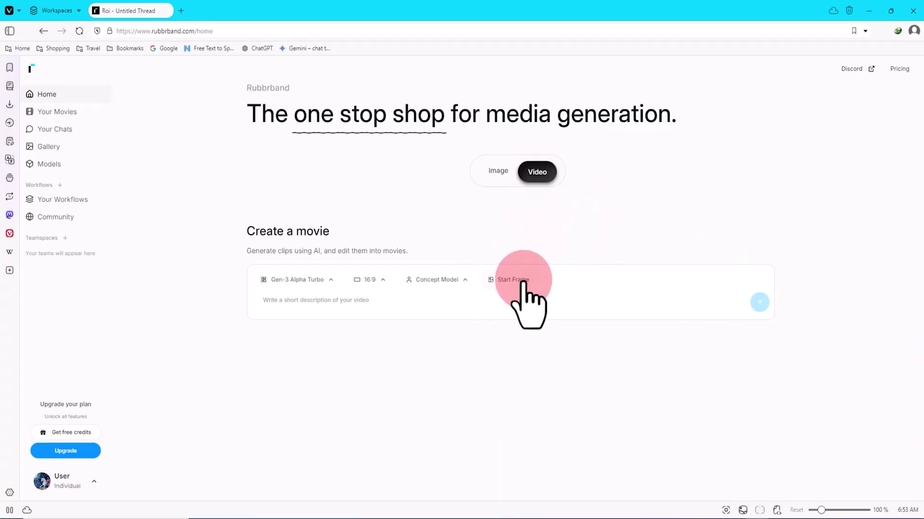
# Step: Pick the joker image from the gallery as the video's start frame
pyautogui.click(523, 280)
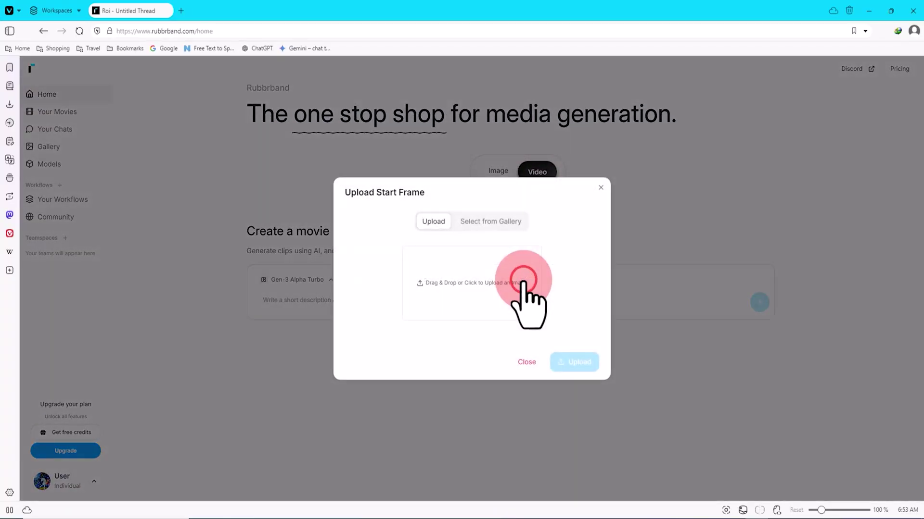
pyautogui.click(510, 222)
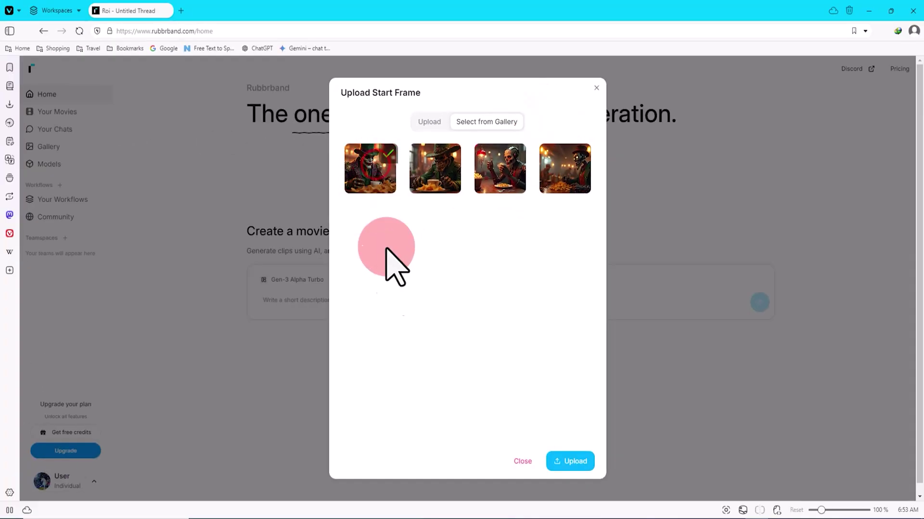
pyautogui.click(578, 460)
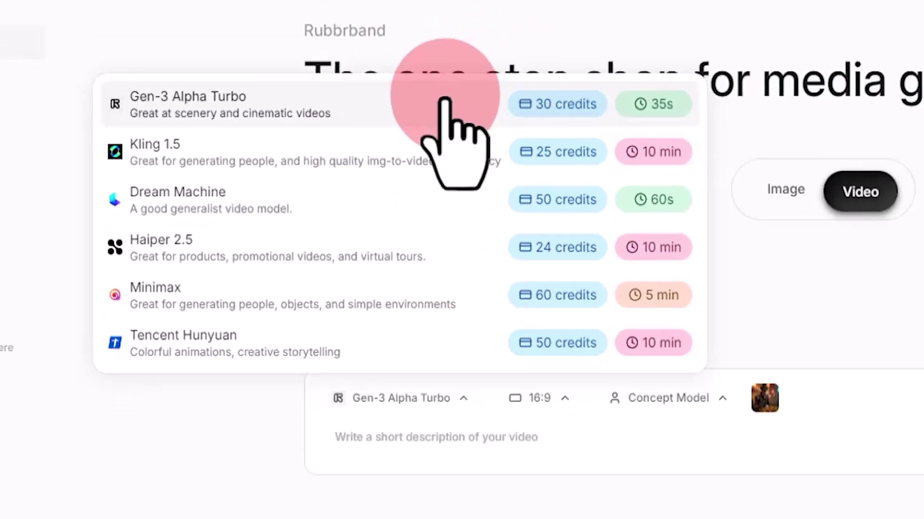
# Step: Keep Gen-3 Alpha Turbo at 16:9 and paste the prepared Joker video description
pyautogui.click(443, 101)
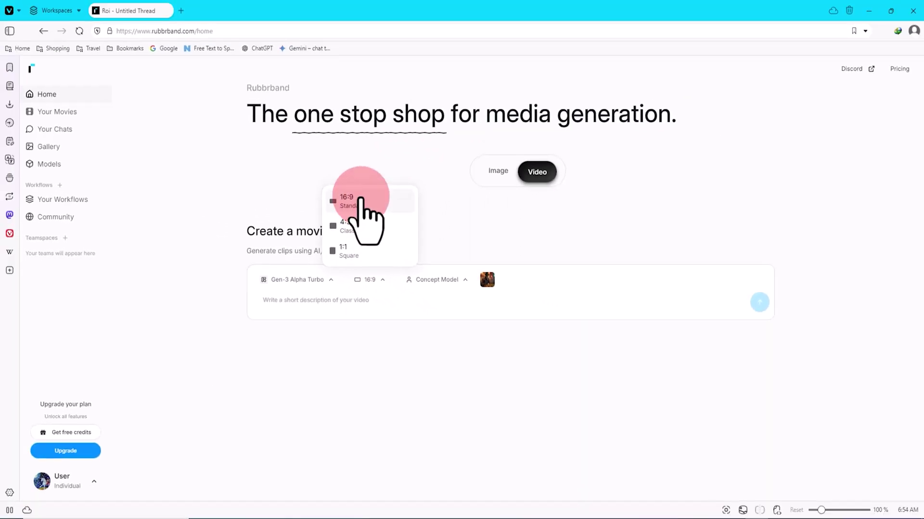
pyautogui.click(366, 200)
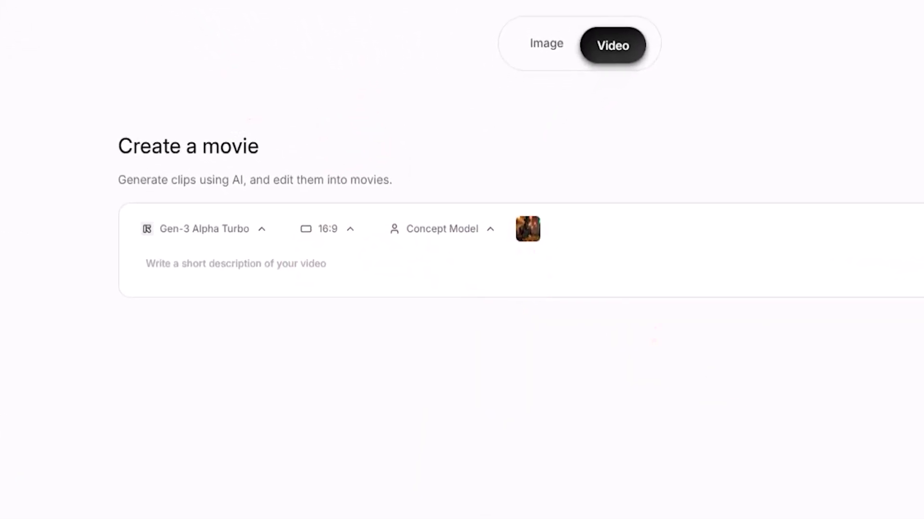
pyautogui.click(334, 267)
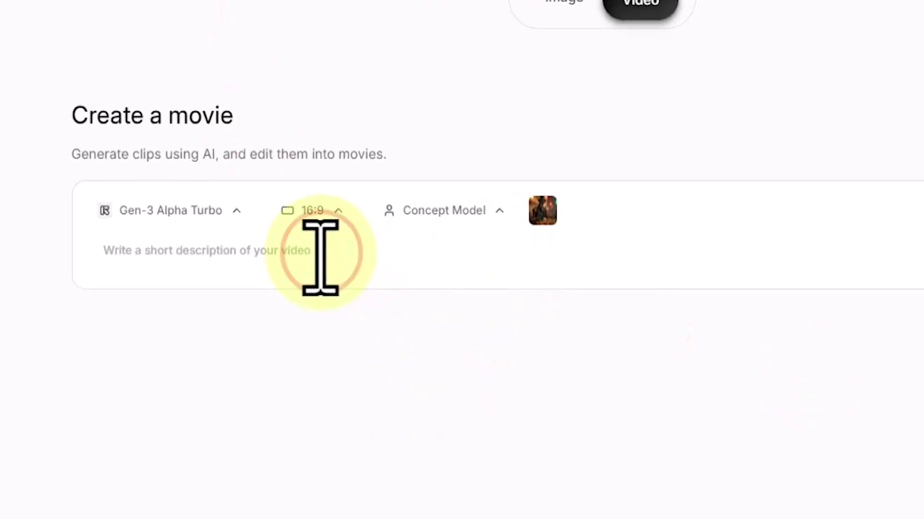
pyautogui.write('The Joker character becomes extremely excited; he laughs intensely and is overjoyed. The camera slowly zooms in on the Joker character.')
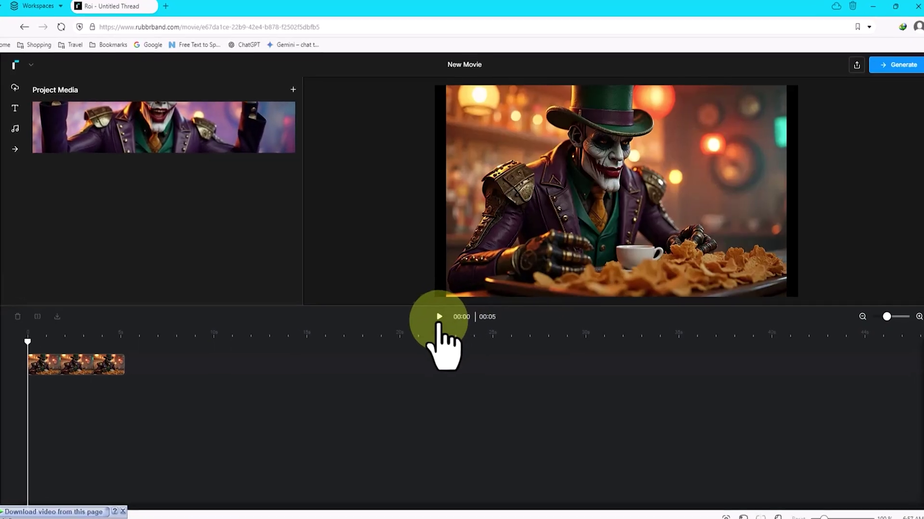
# Step: Play the joker clip twice, enlarge the preview area, and show the Transitions panel
pyautogui.click(438, 317)
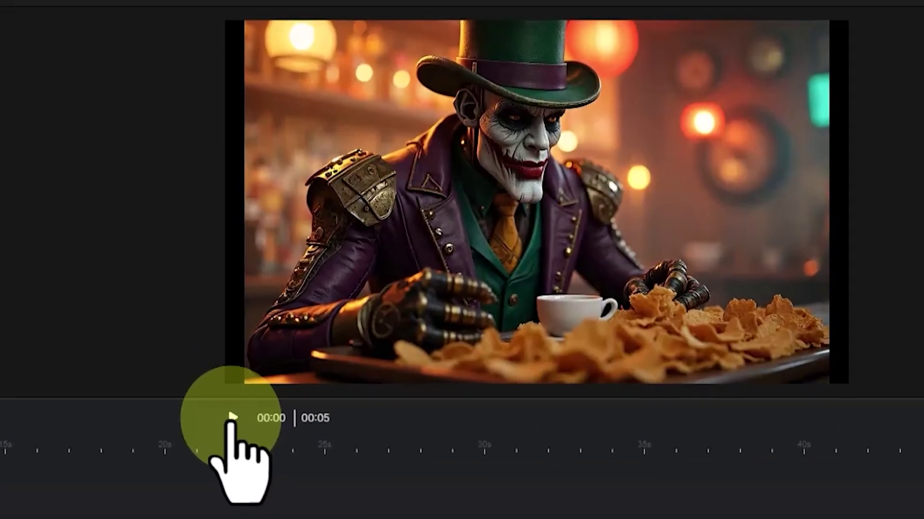
pyautogui.click(233, 418)
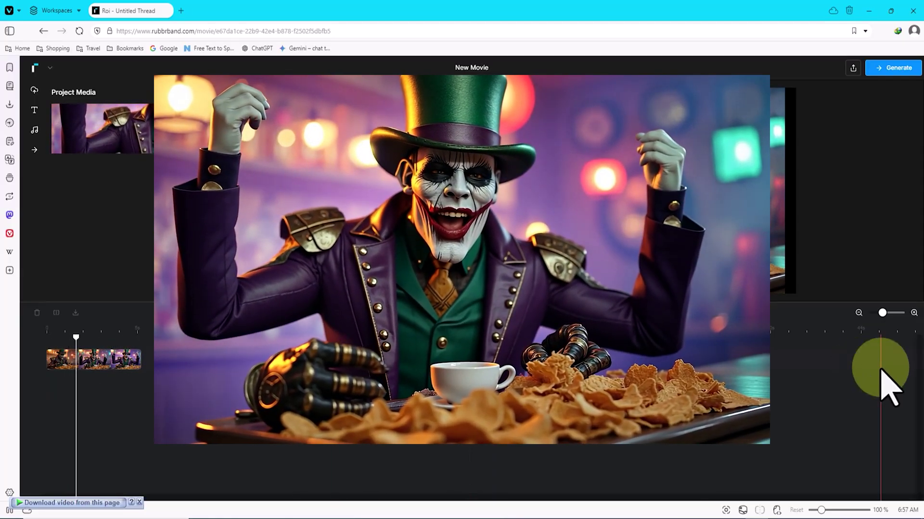
pyautogui.moveTo(770, 319); pyautogui.dragTo(765, 380)
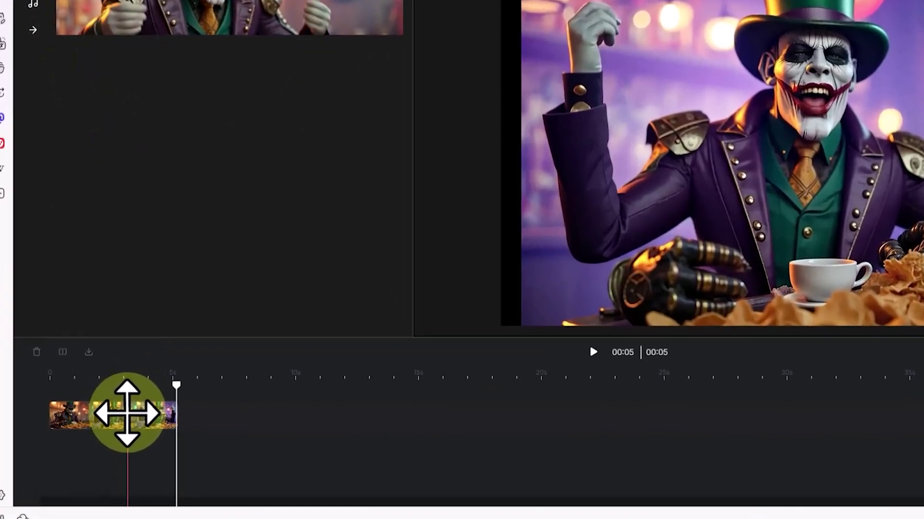
pyautogui.rightClick(105, 432)
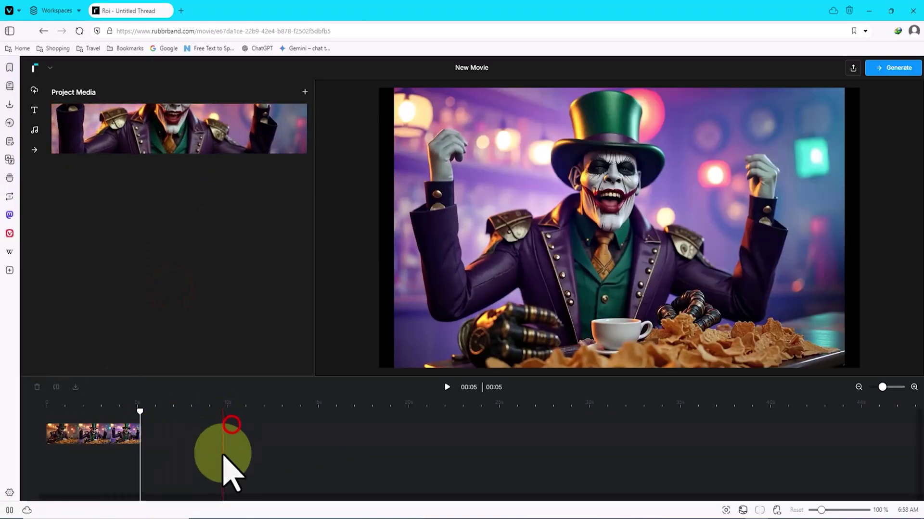
pyautogui.click(34, 150)
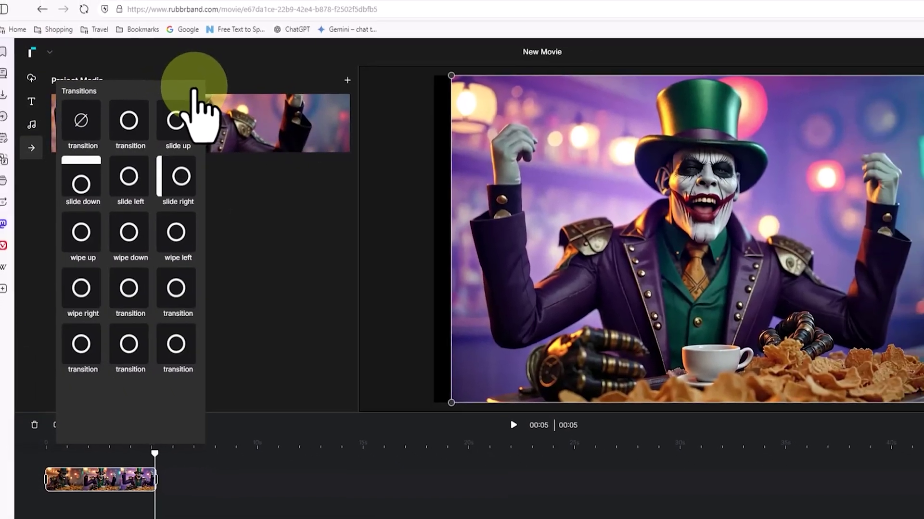
# Step: Close Transitions and download the timeline's joker clip as 0 (1).mp4
pyautogui.click(224, 74)
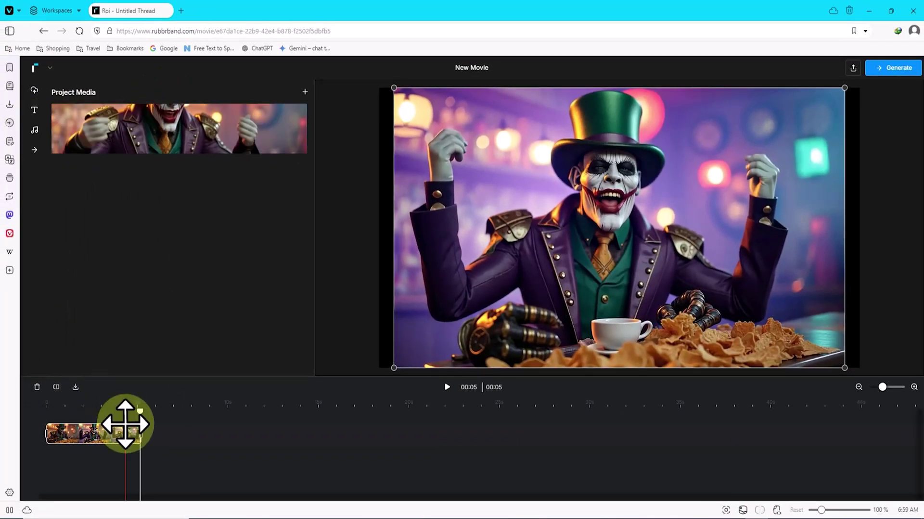
pyautogui.rightClick(125, 424)
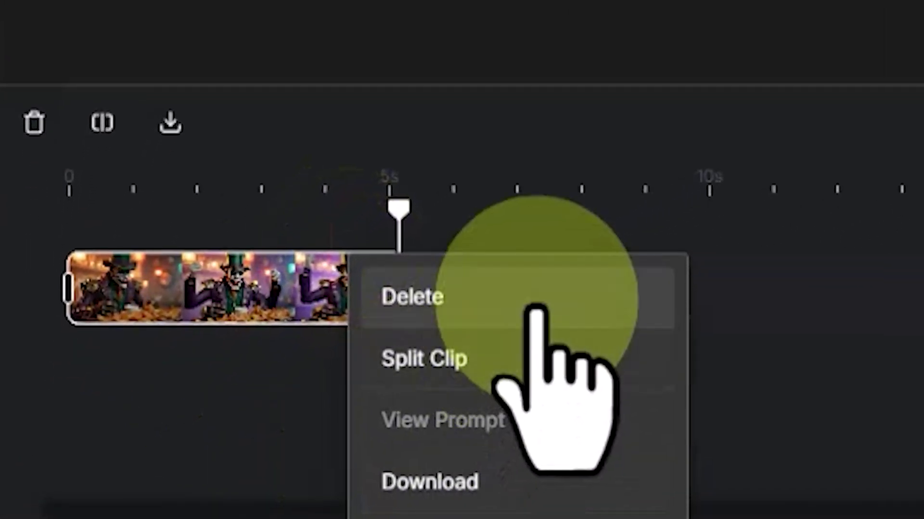
pyautogui.click(575, 474)
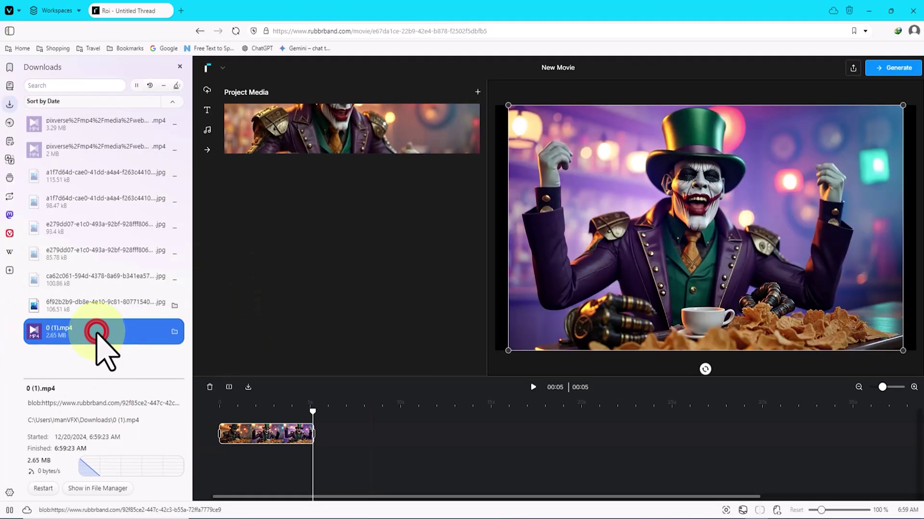
# Step: Play the downloaded joker clip 0 (1).mp4 in KMPlayer from the browser's Downloads panel
pyautogui.doubleClick(96, 331)
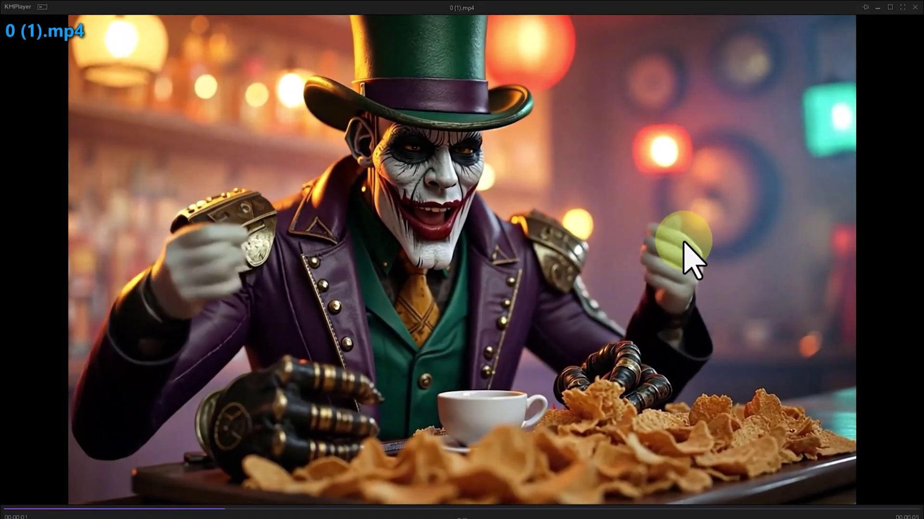